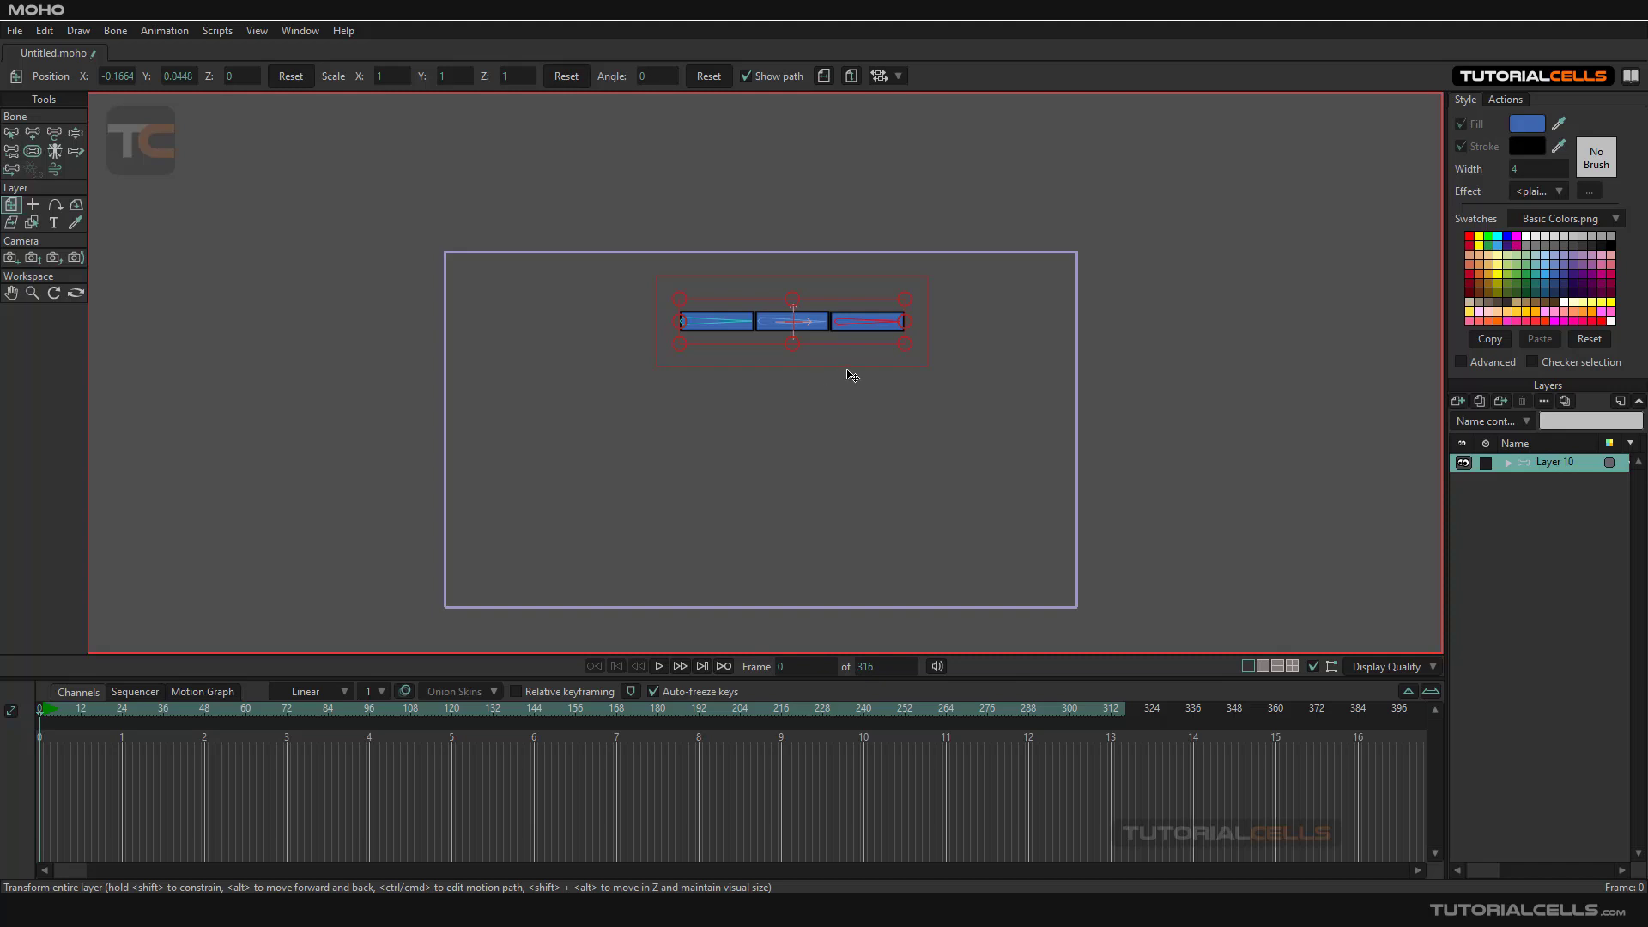
Expand and collapse Layer 10 to inspect its child layers in the Layers panel
{"action": "left_click", "coordinate": [1507, 469]}
{"action": "left_click", "coordinate": [1508, 469]}
{"action": "scroll", "coordinate": [823, 361], "scroll_direction": "up", "scroll_amount": 4}
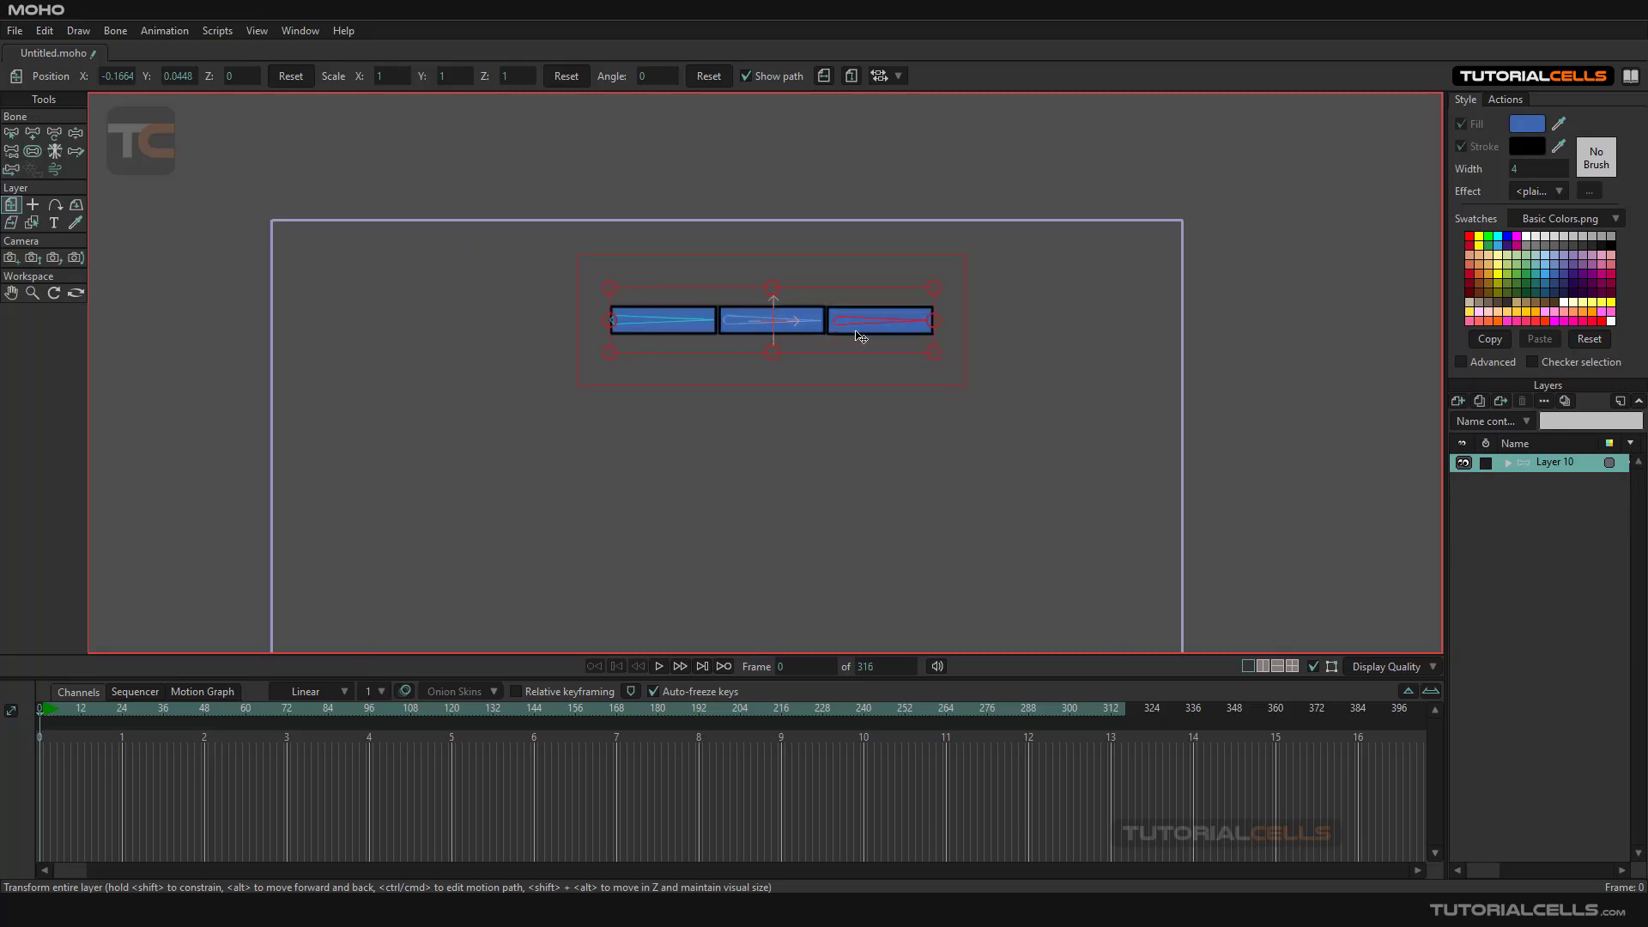
{"action": "scroll", "coordinate": [846, 324], "scroll_direction": "down", "scroll_amount": 1}
{"action": "scroll", "coordinate": [848, 325], "scroll_direction": "down", "scroll_amount": 2}
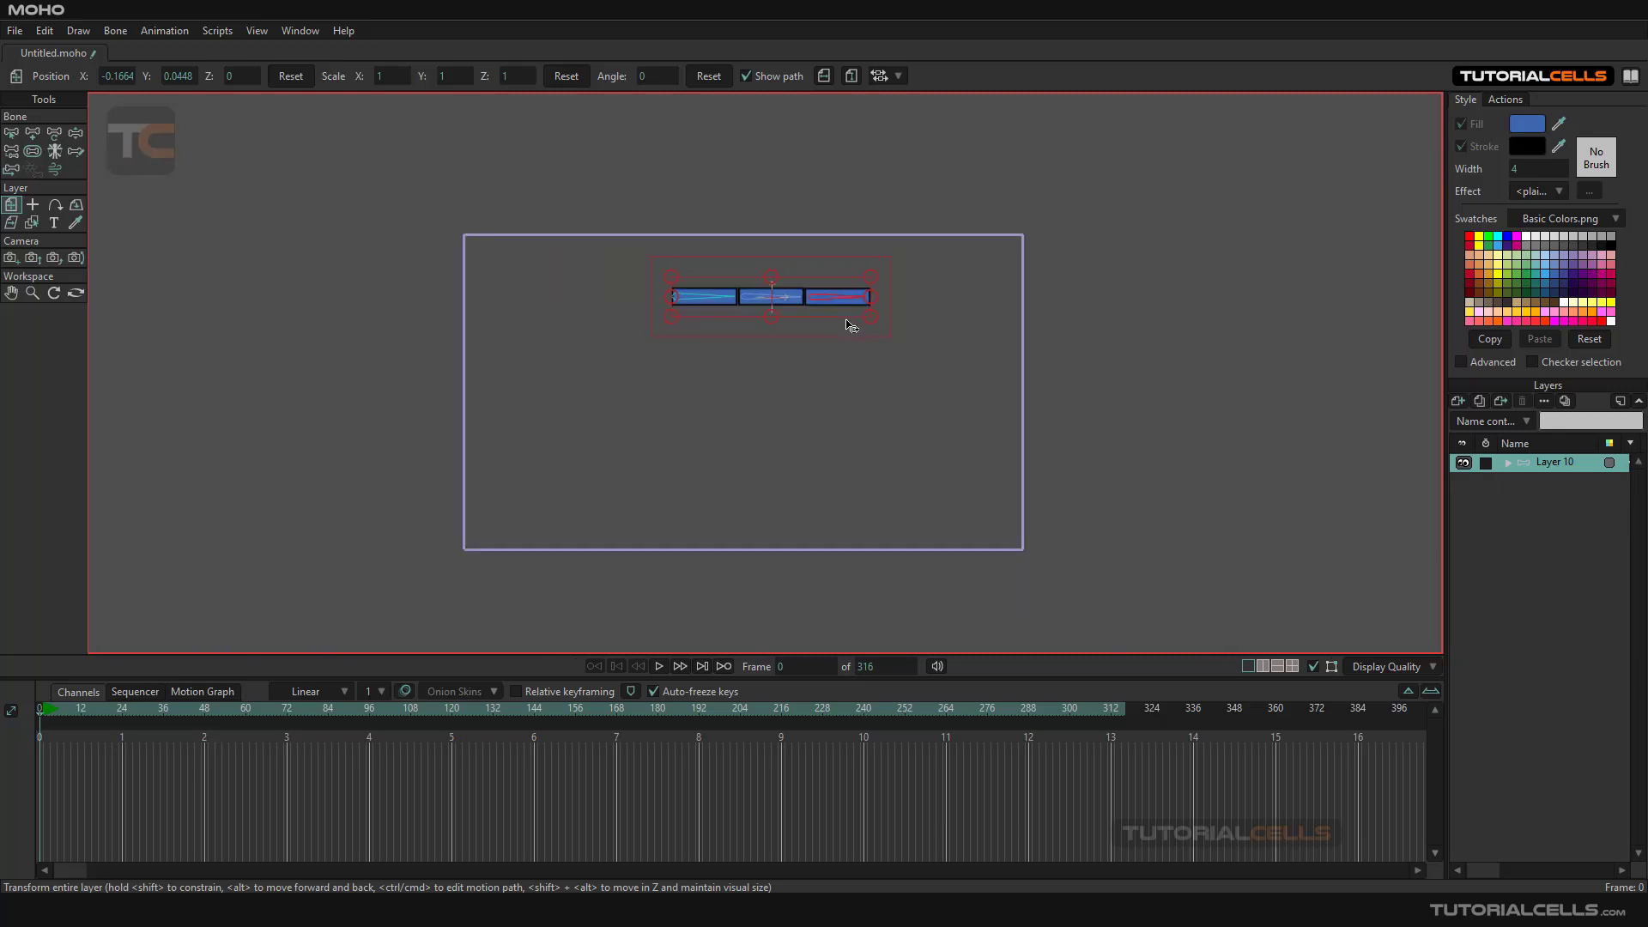
{"action": "scroll", "coordinate": [849, 325], "scroll_direction": "up", "scroll_amount": 1}
Group Layer 10 into a new group layer, keeping the default name Layer 2
{"action": "right_click", "coordinate": [1527, 467]}
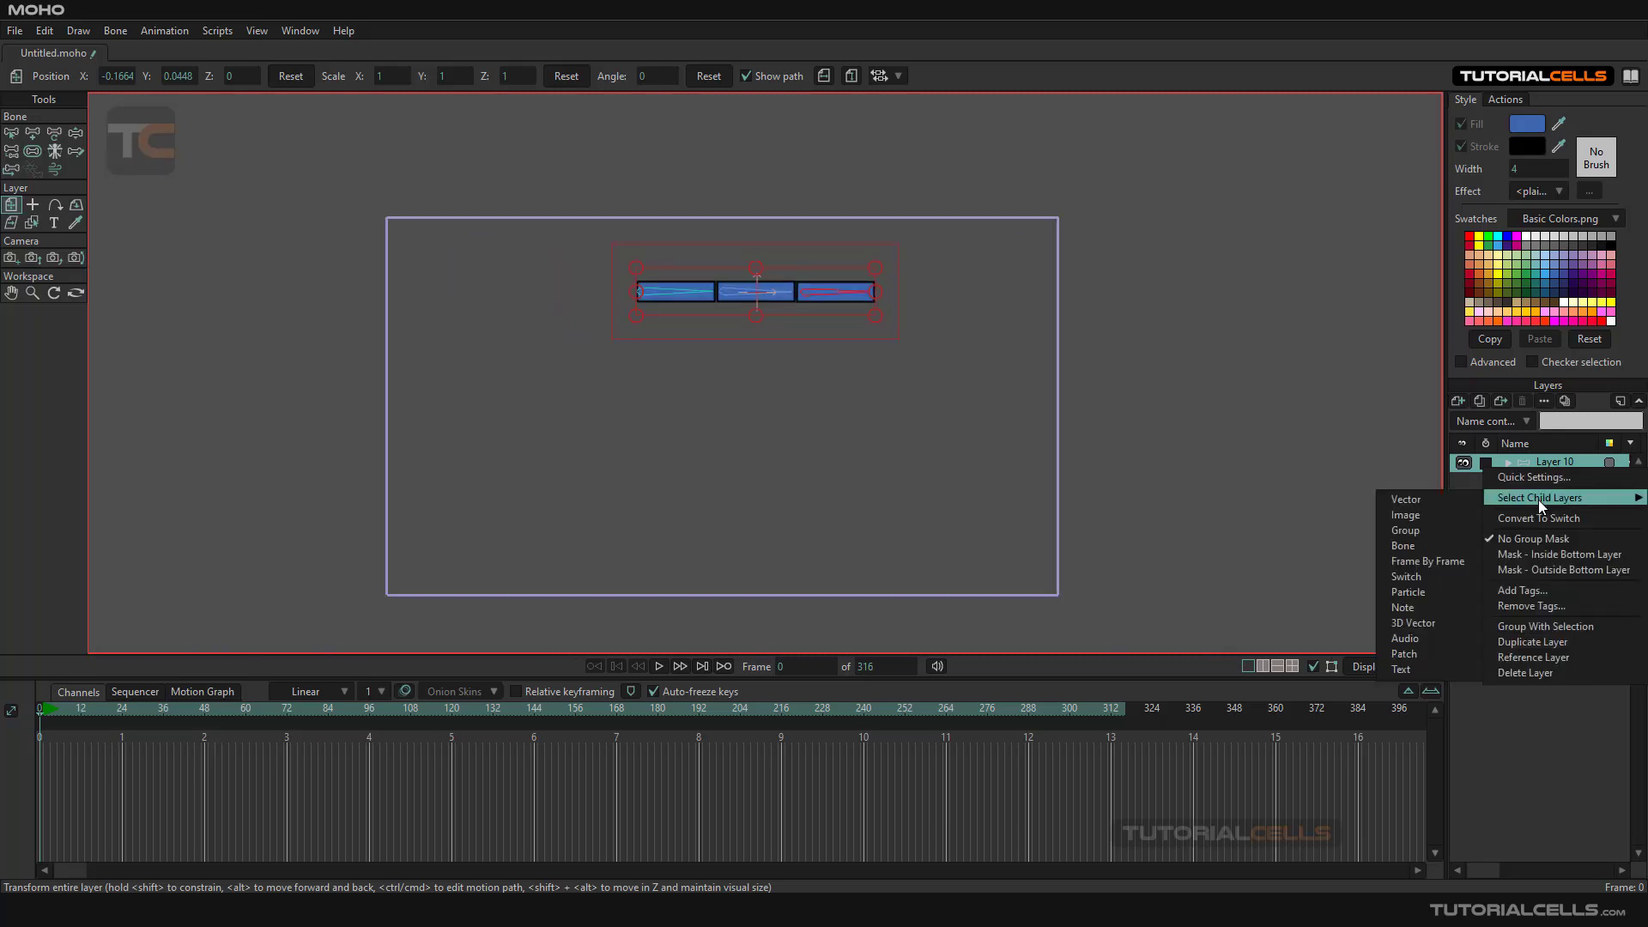
{"action": "left_click", "coordinate": [1539, 627]}
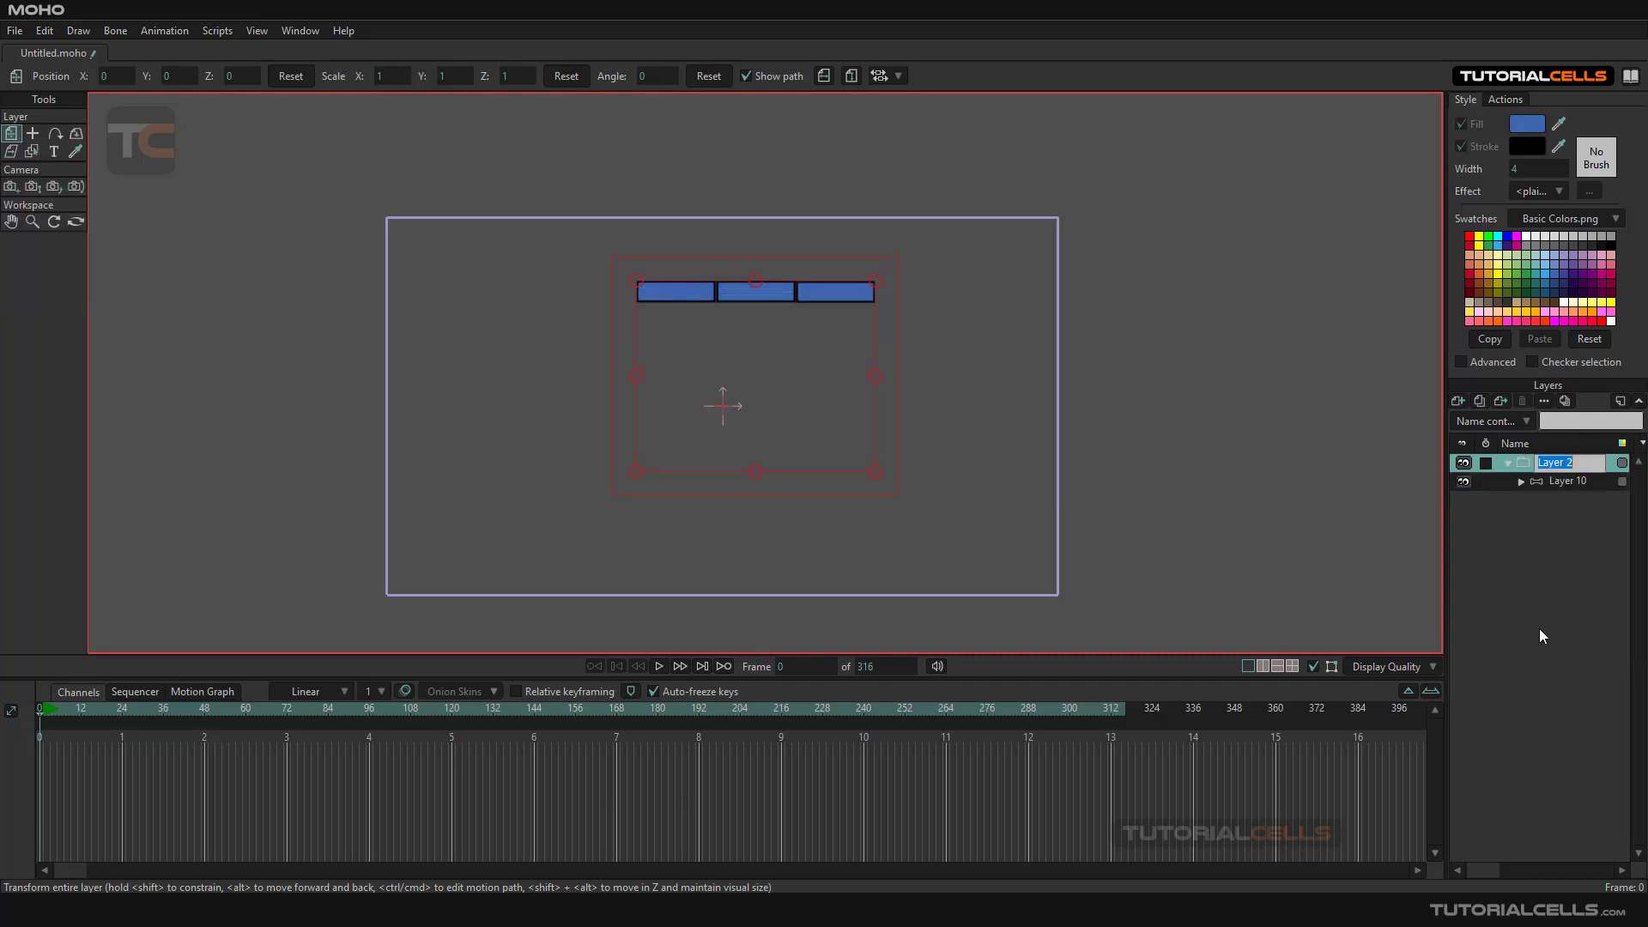
{"action": "key", "text": "Return"}
{"action": "right_click", "coordinate": [1526, 465]}
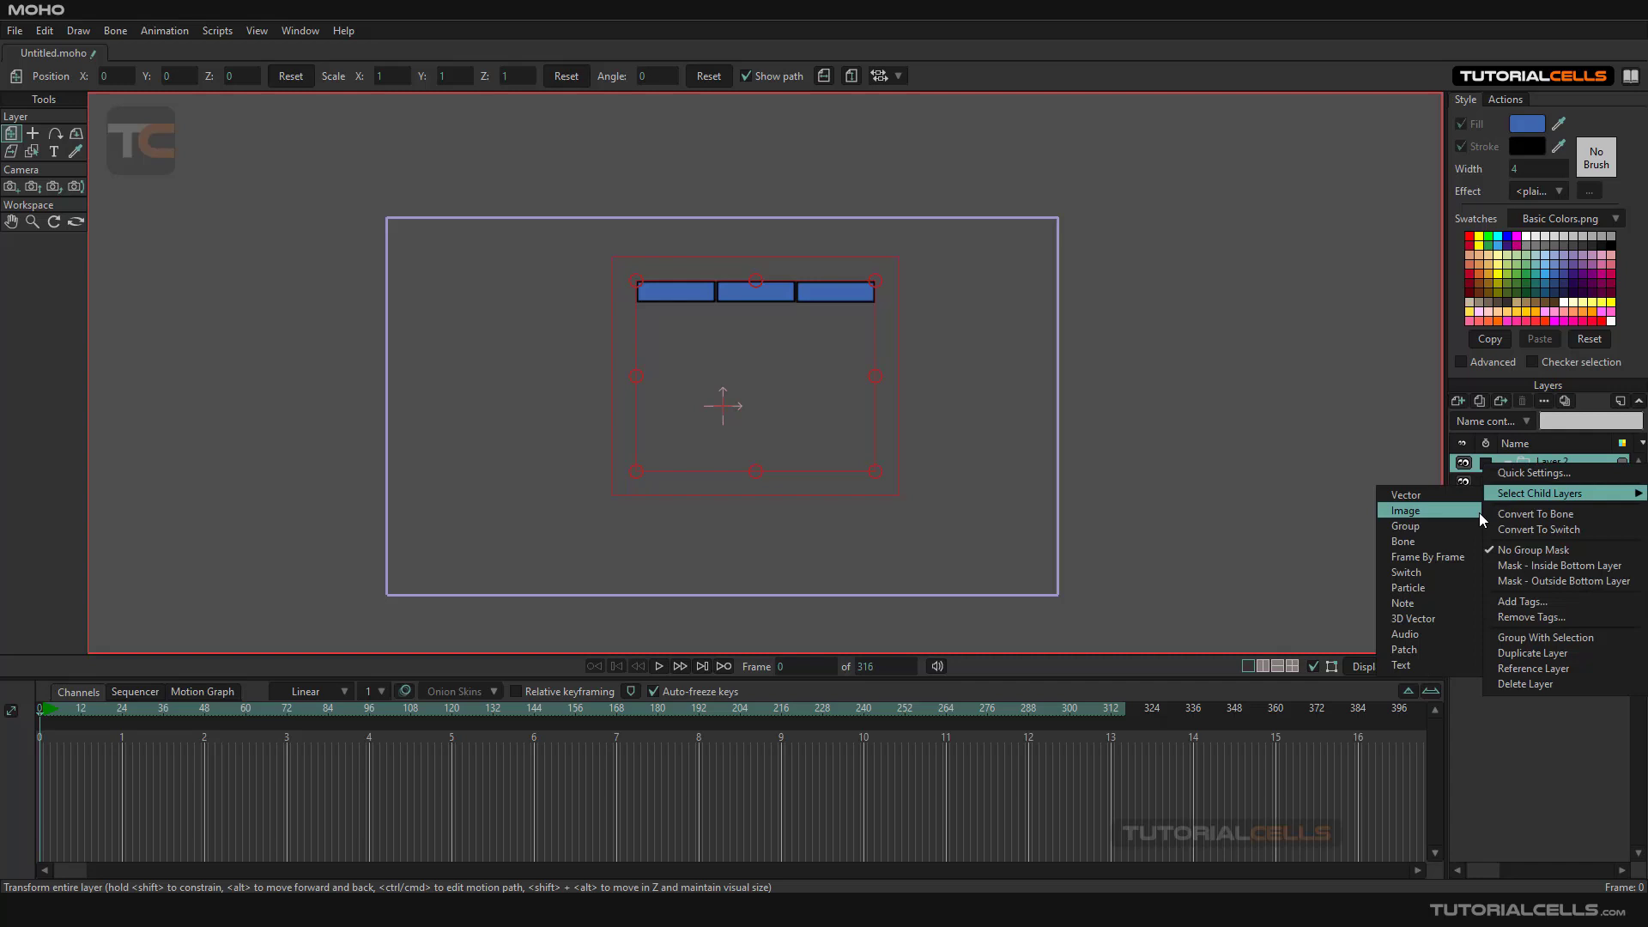
{"action": "left_click", "coordinate": [1535, 793]}
Turn on animated physics for the Layer 2 group, keeping gravity direction 270 and magnitude 10
{"action": "double_click", "coordinate": [1530, 465]}
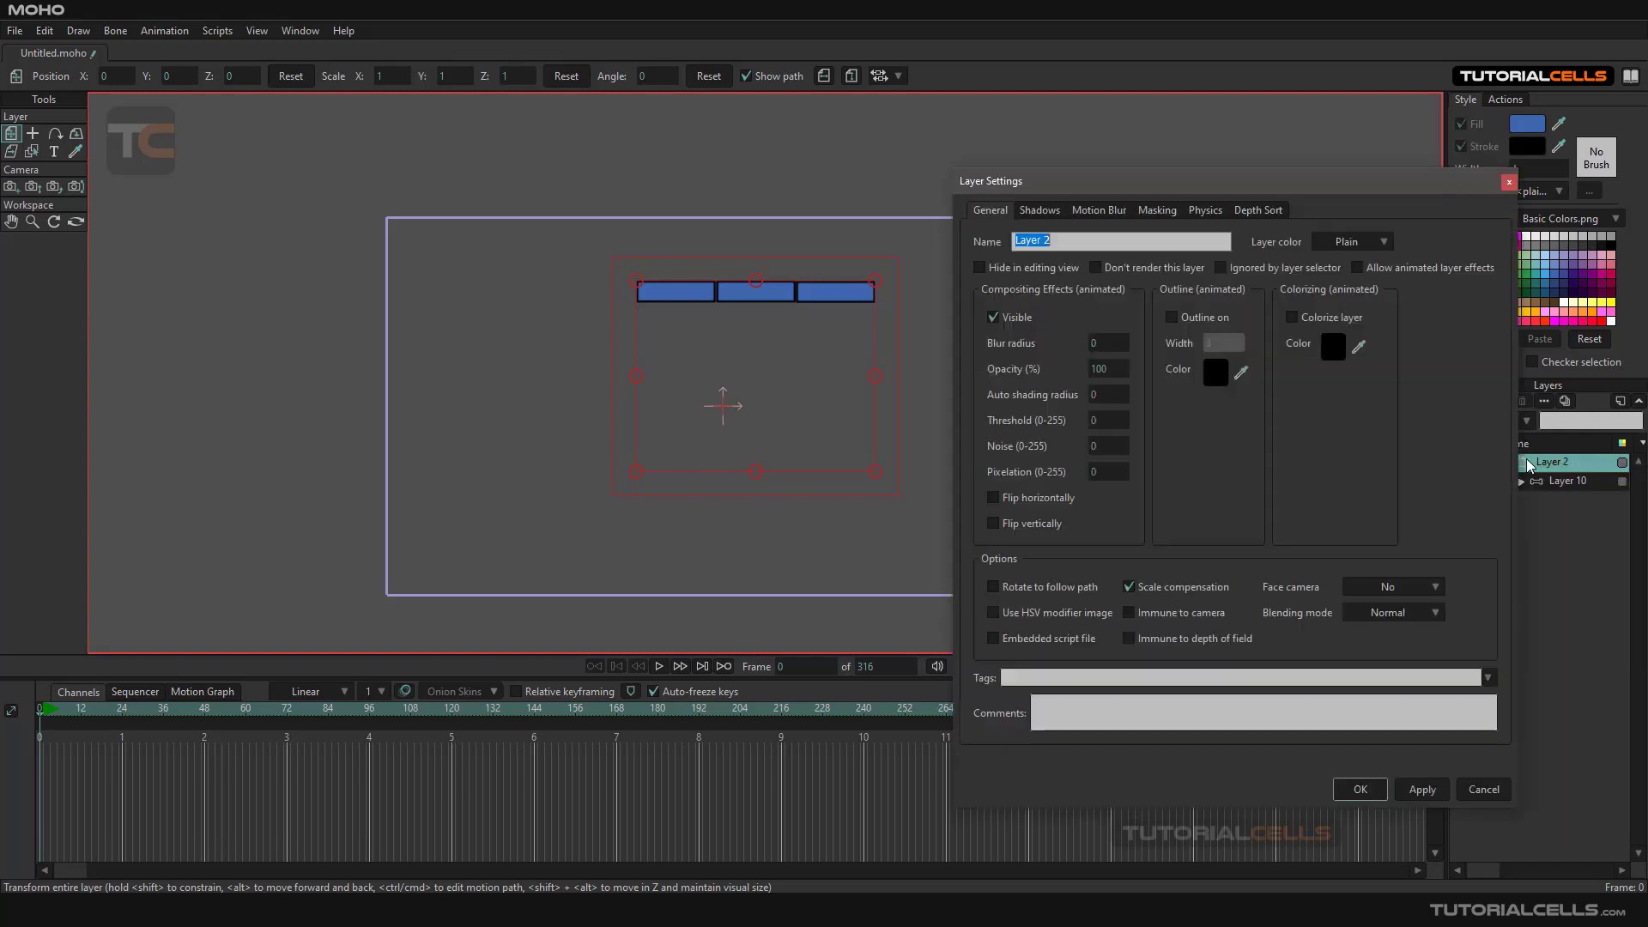
{"action": "left_click", "coordinate": [1203, 212]}
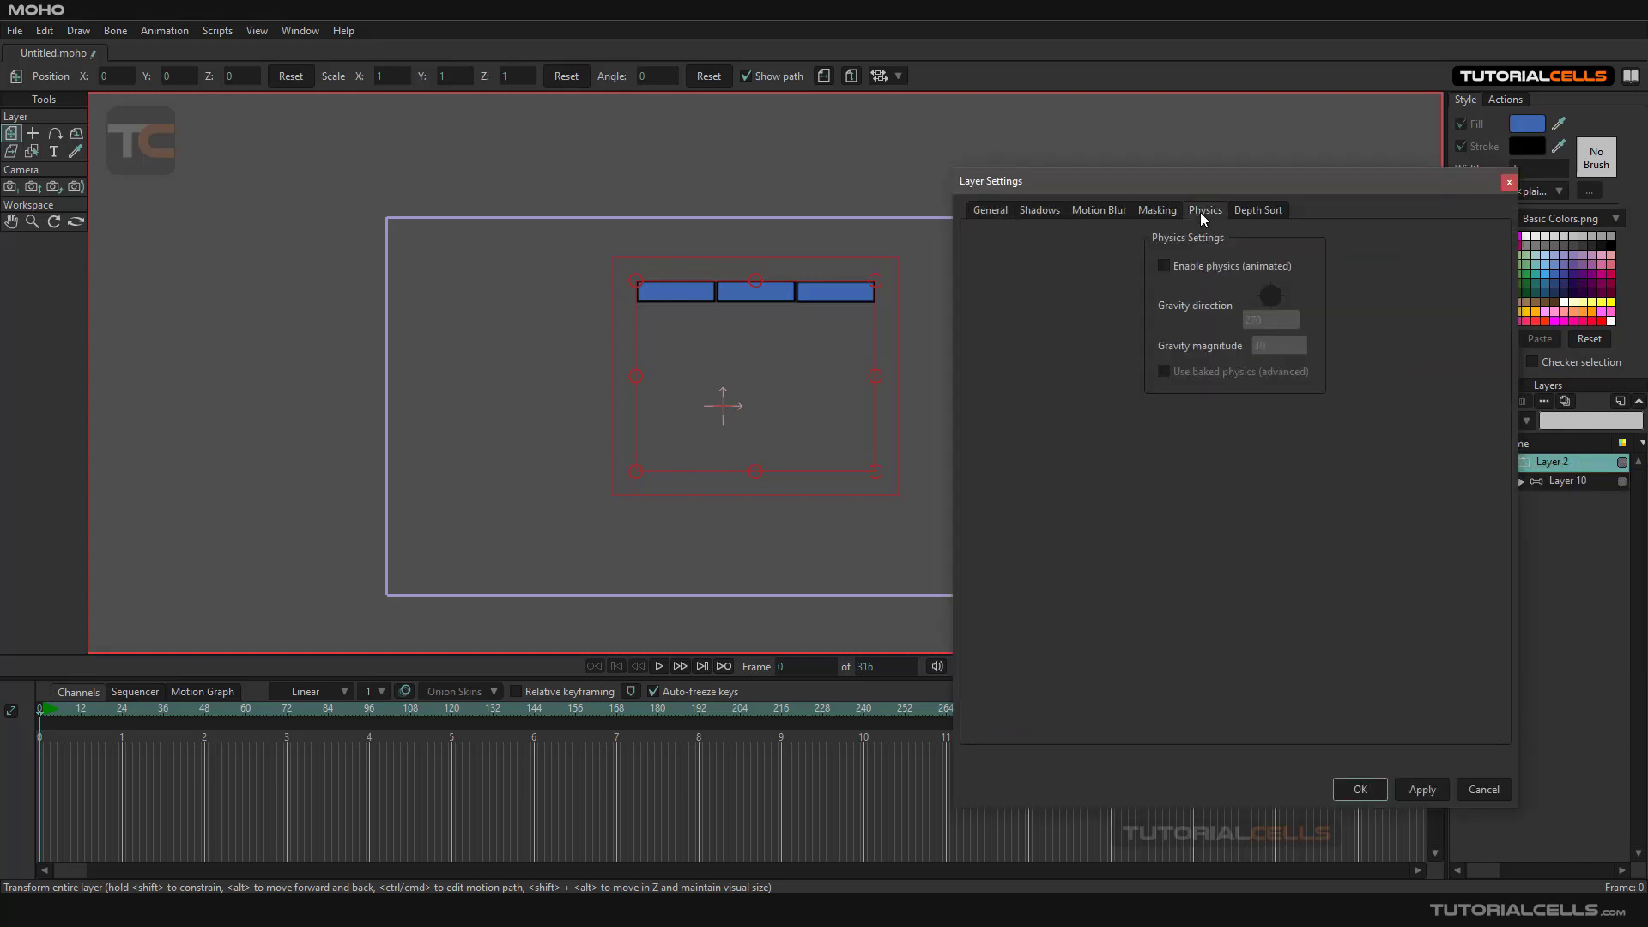
{"action": "left_click", "coordinate": [1200, 268]}
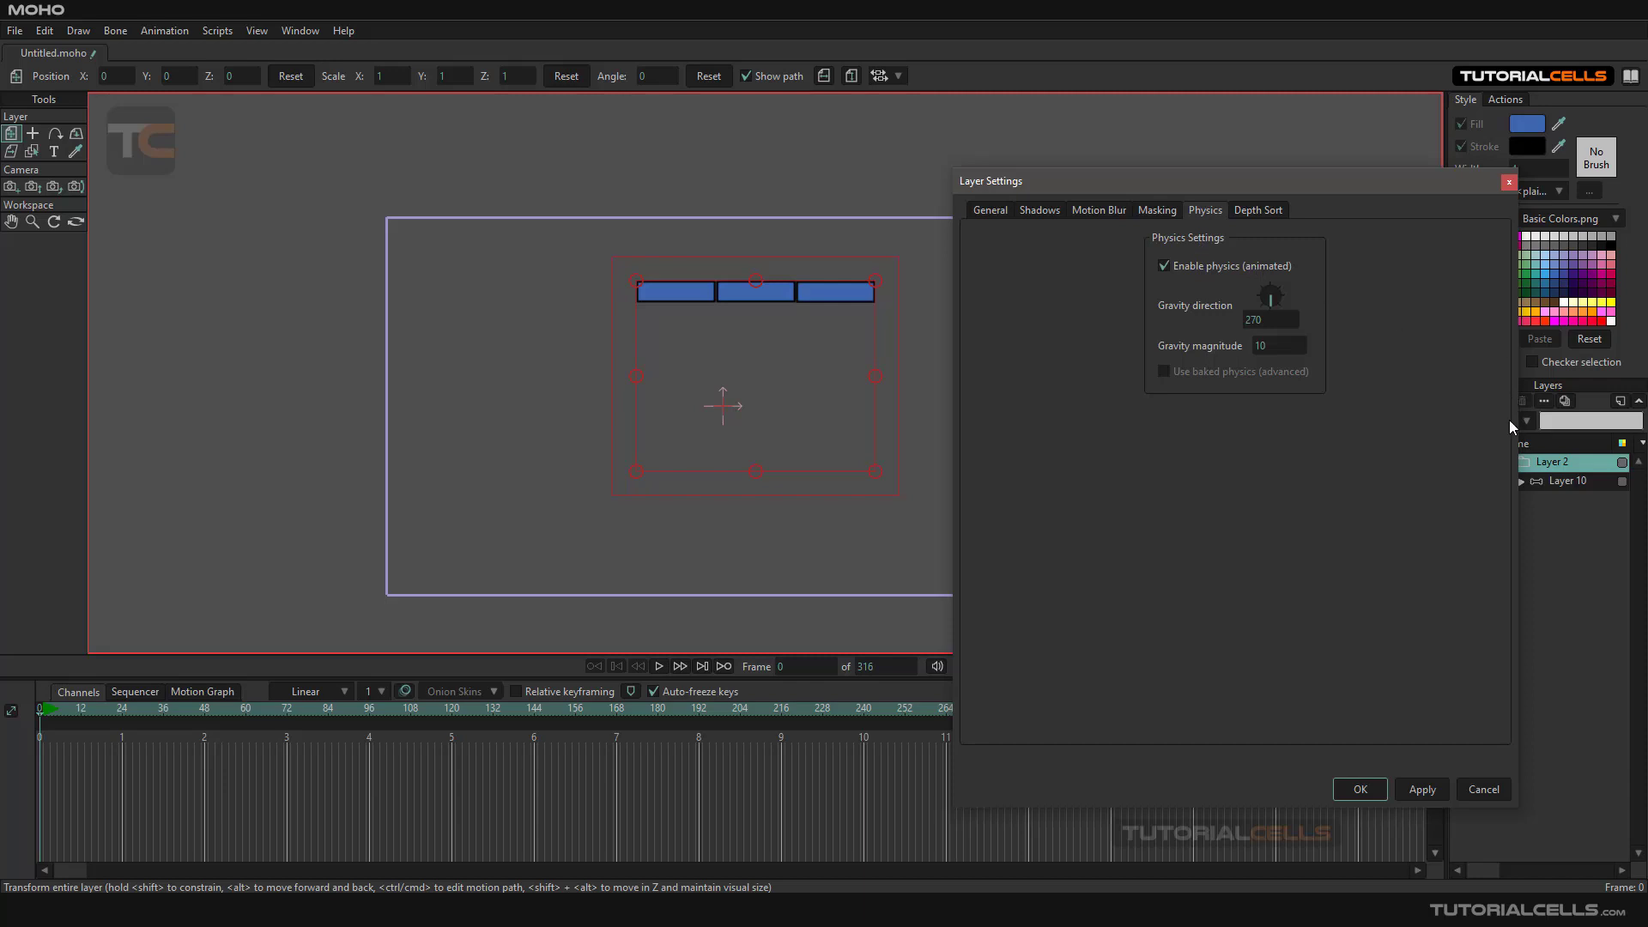
{"action": "key", "text": "Return"}
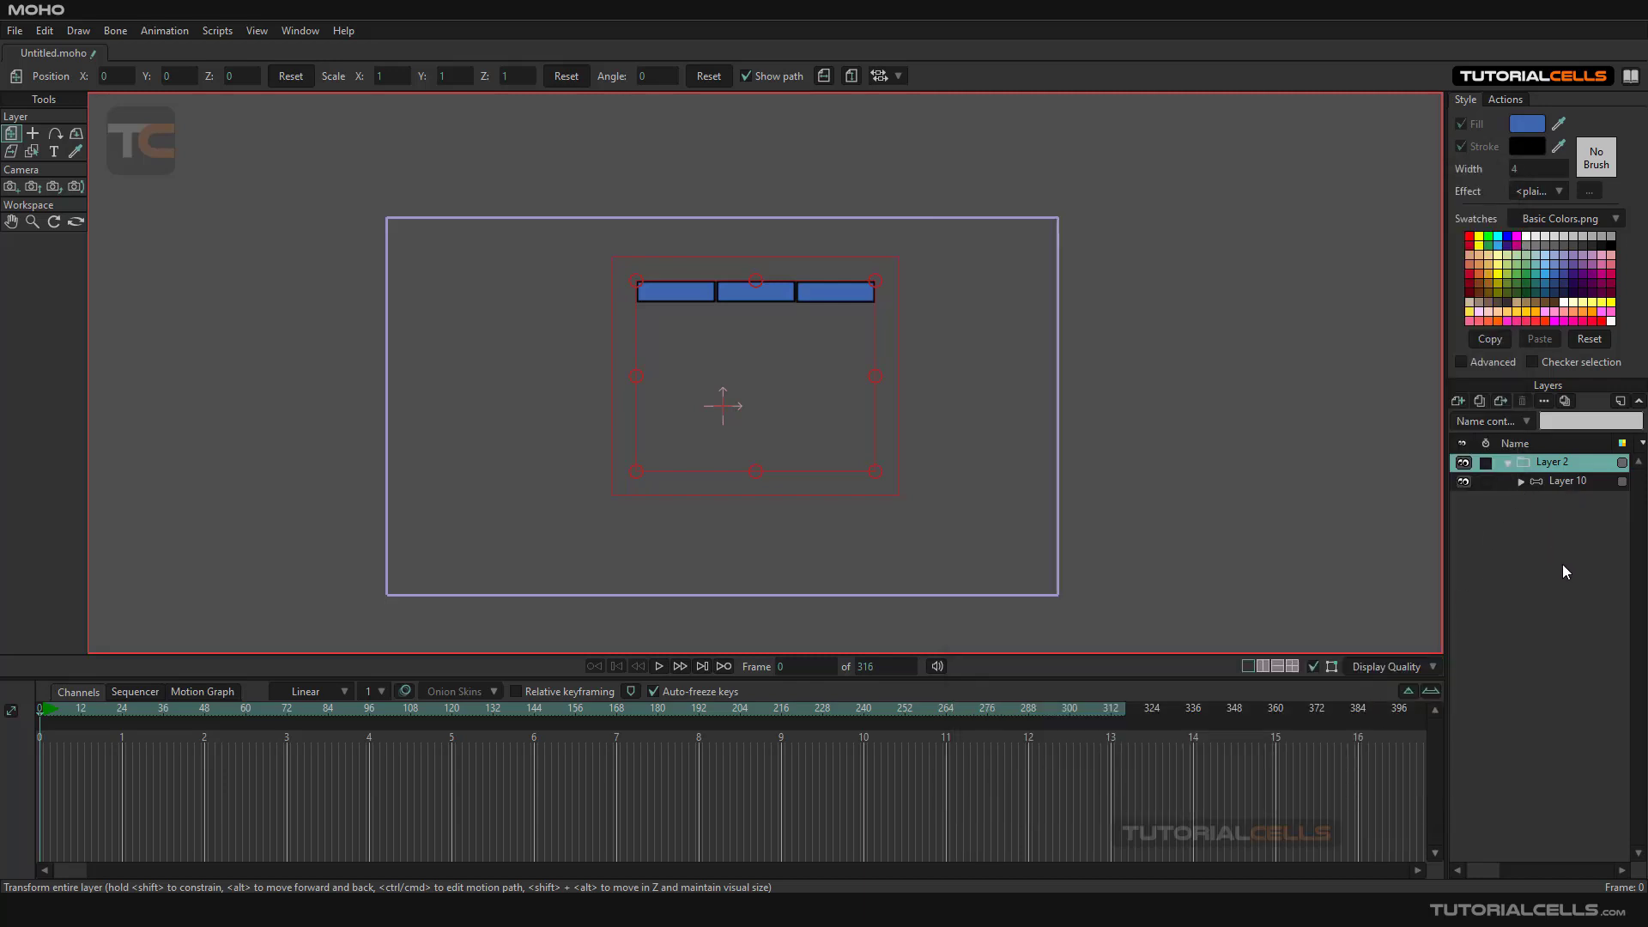
Add a new empty vector layer to the group alongside Layer 10
{"action": "left_click", "coordinate": [1539, 482]}
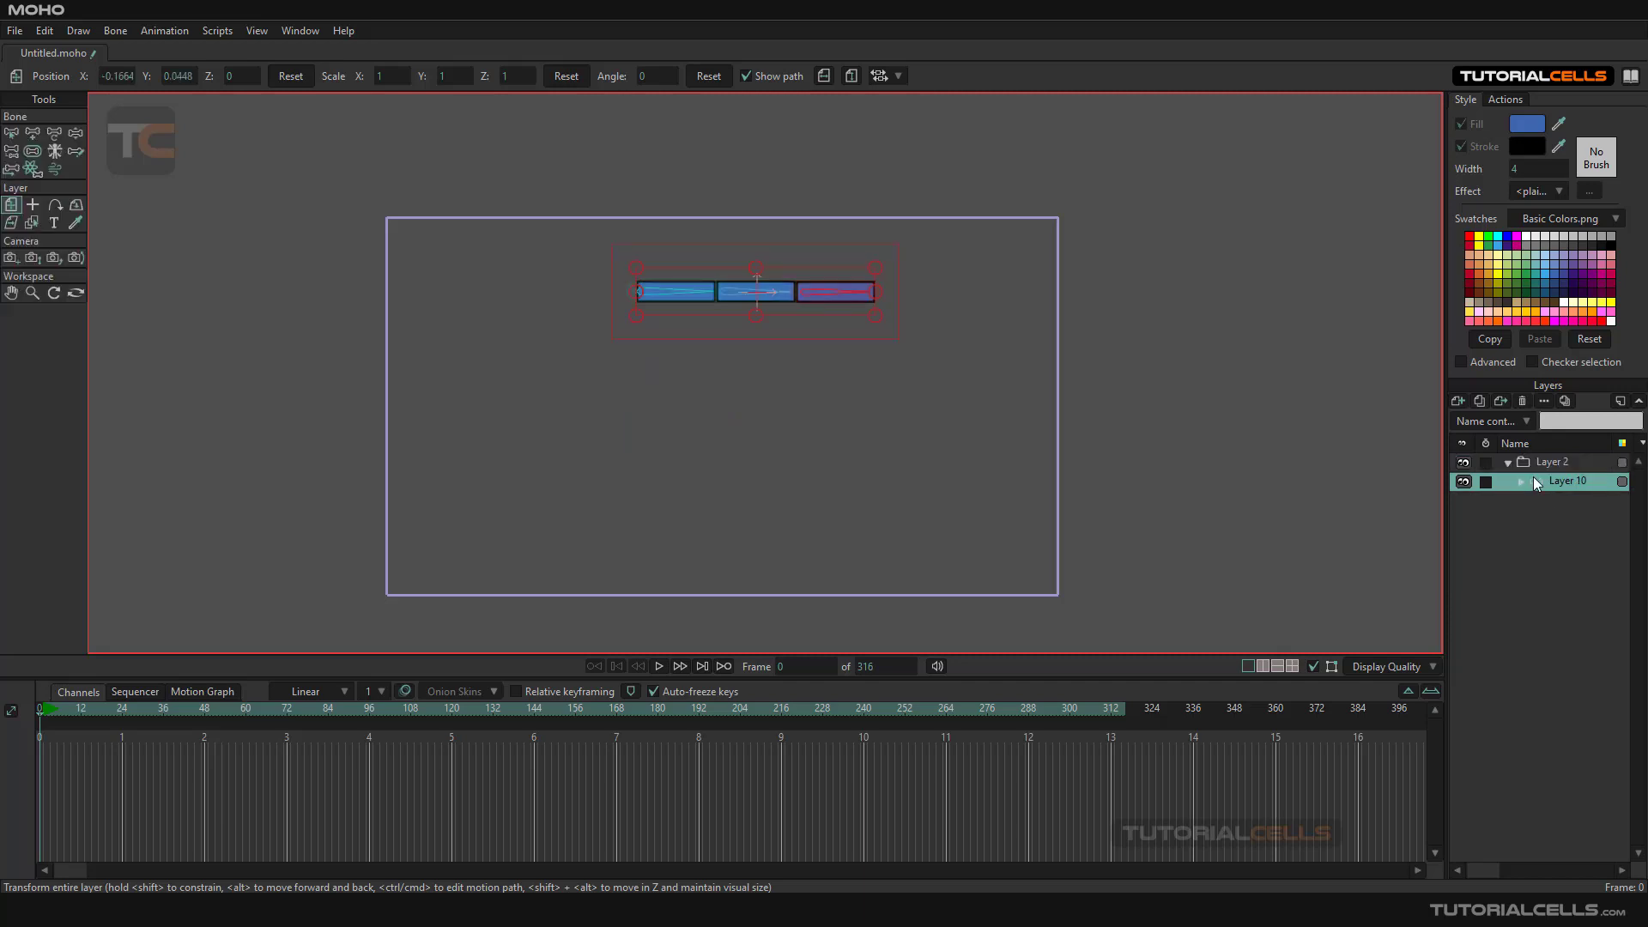
{"action": "left_click", "coordinate": [1459, 403]}
{"action": "left_click", "coordinate": [1464, 420]}
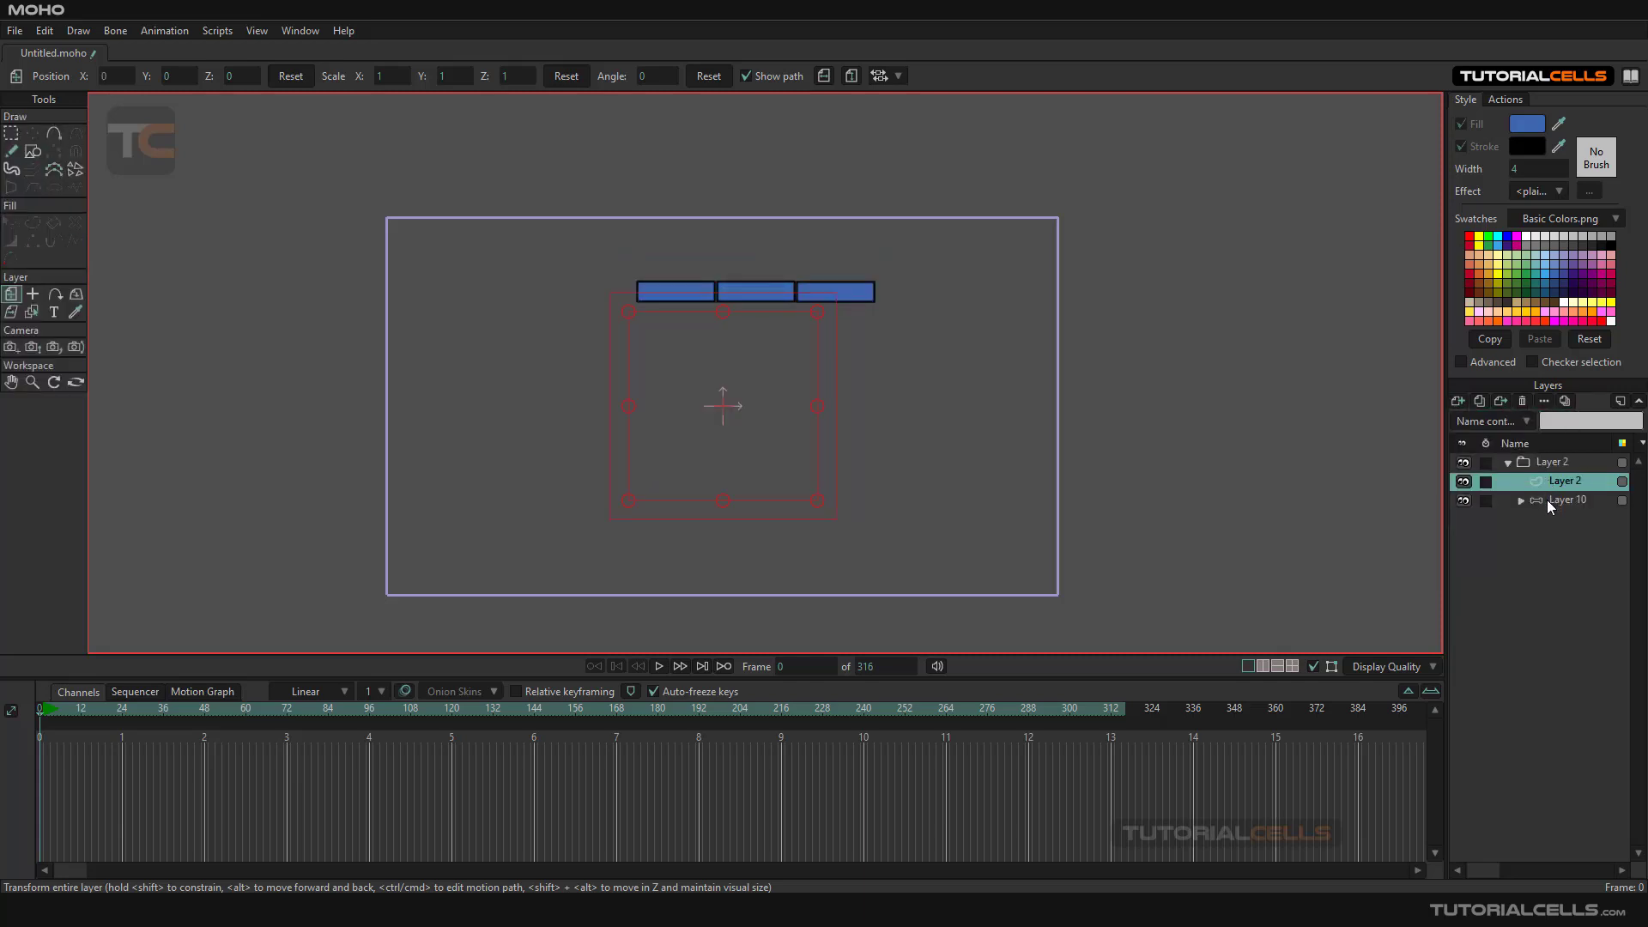
Place the new vector layer beneath Layer 10 and shift it slightly down and right
{"action": "left_click_drag", "start_coordinate": [1542, 481], "coordinate": [1551, 505]}
{"action": "key", "text": "ctrl+z"}
{"action": "key", "text": "ctrl+shift+z"}
{"action": "left_click", "coordinate": [1543, 477]}
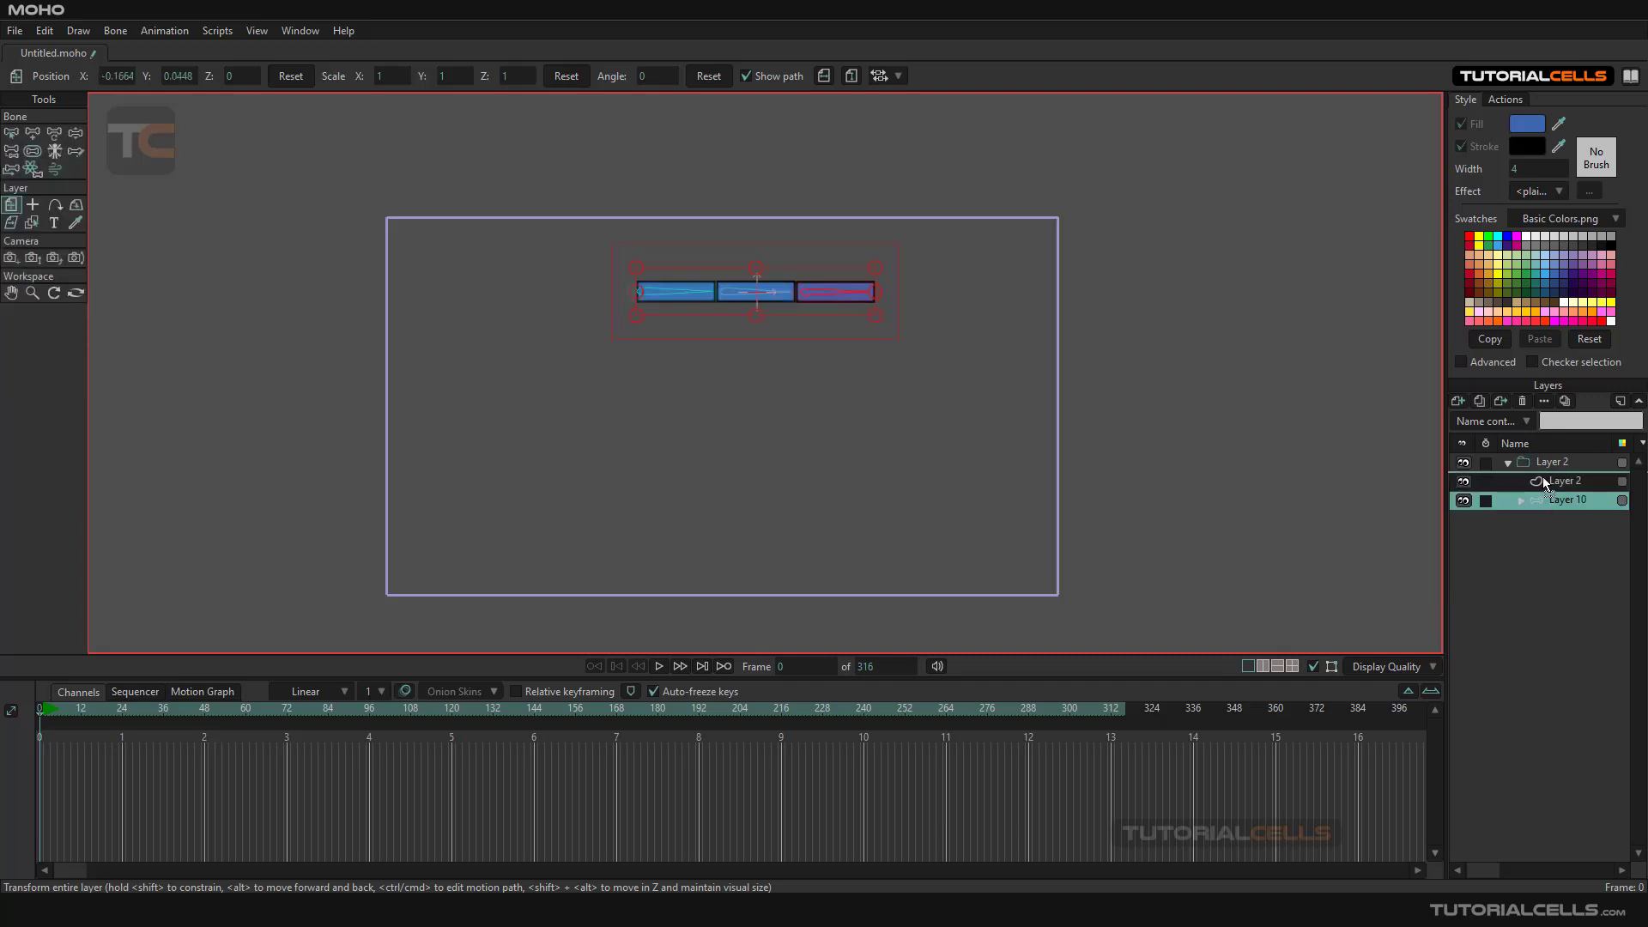
{"action": "left_click", "coordinate": [1542, 498]}
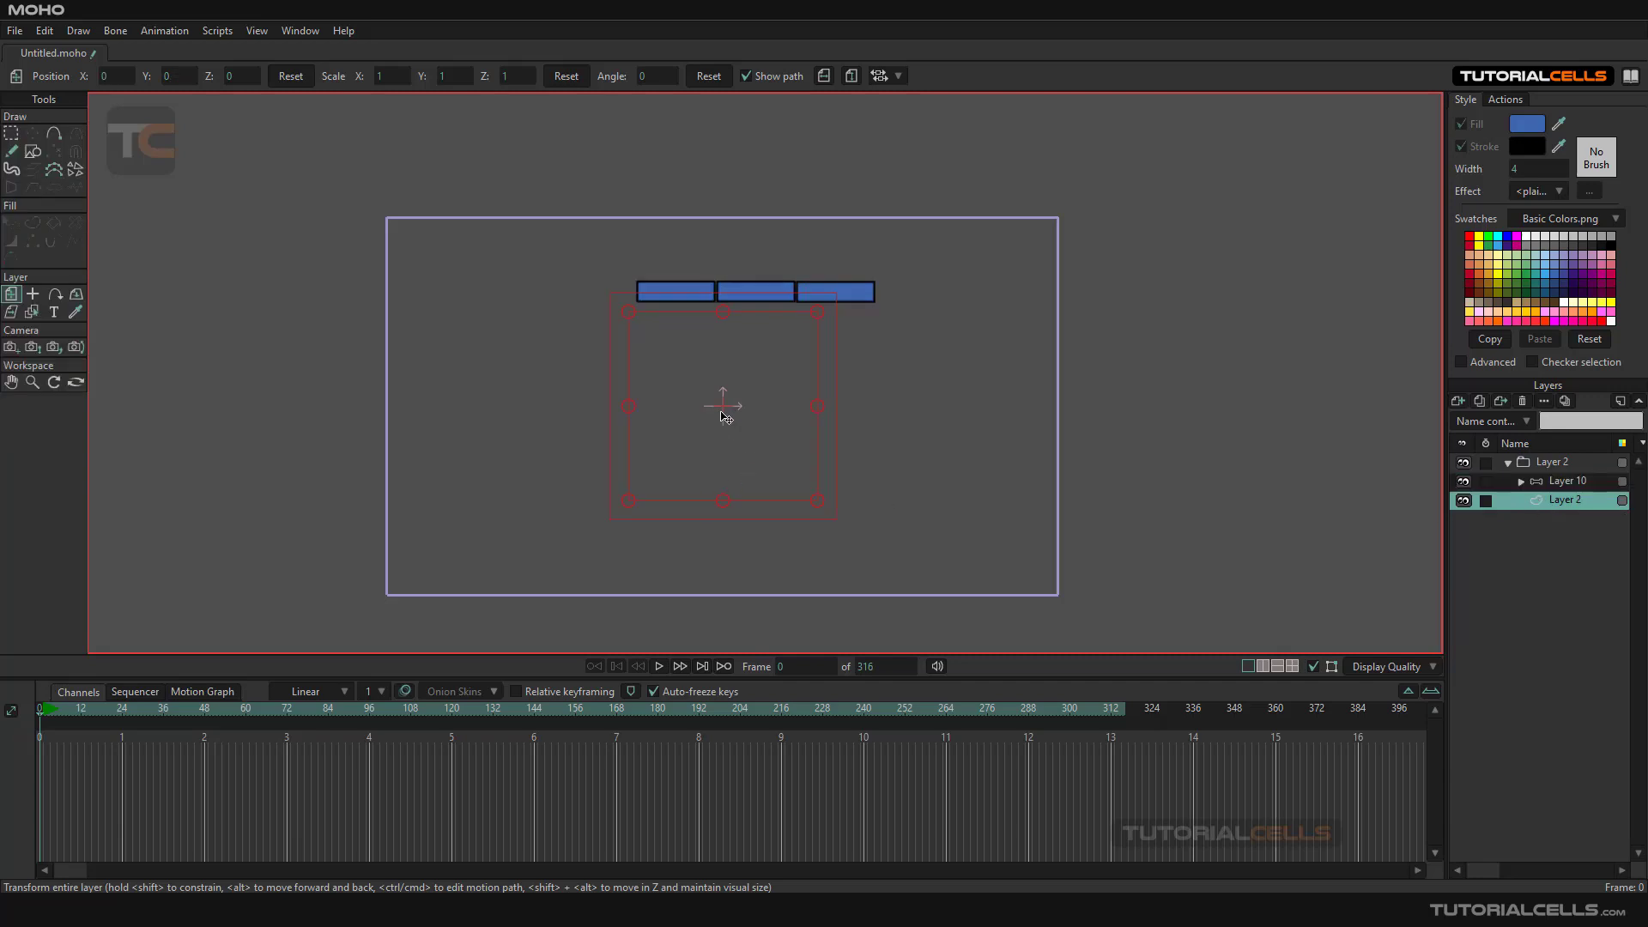
{"action": "left_click_drag", "start_coordinate": [742, 420], "coordinate": [748, 422]}
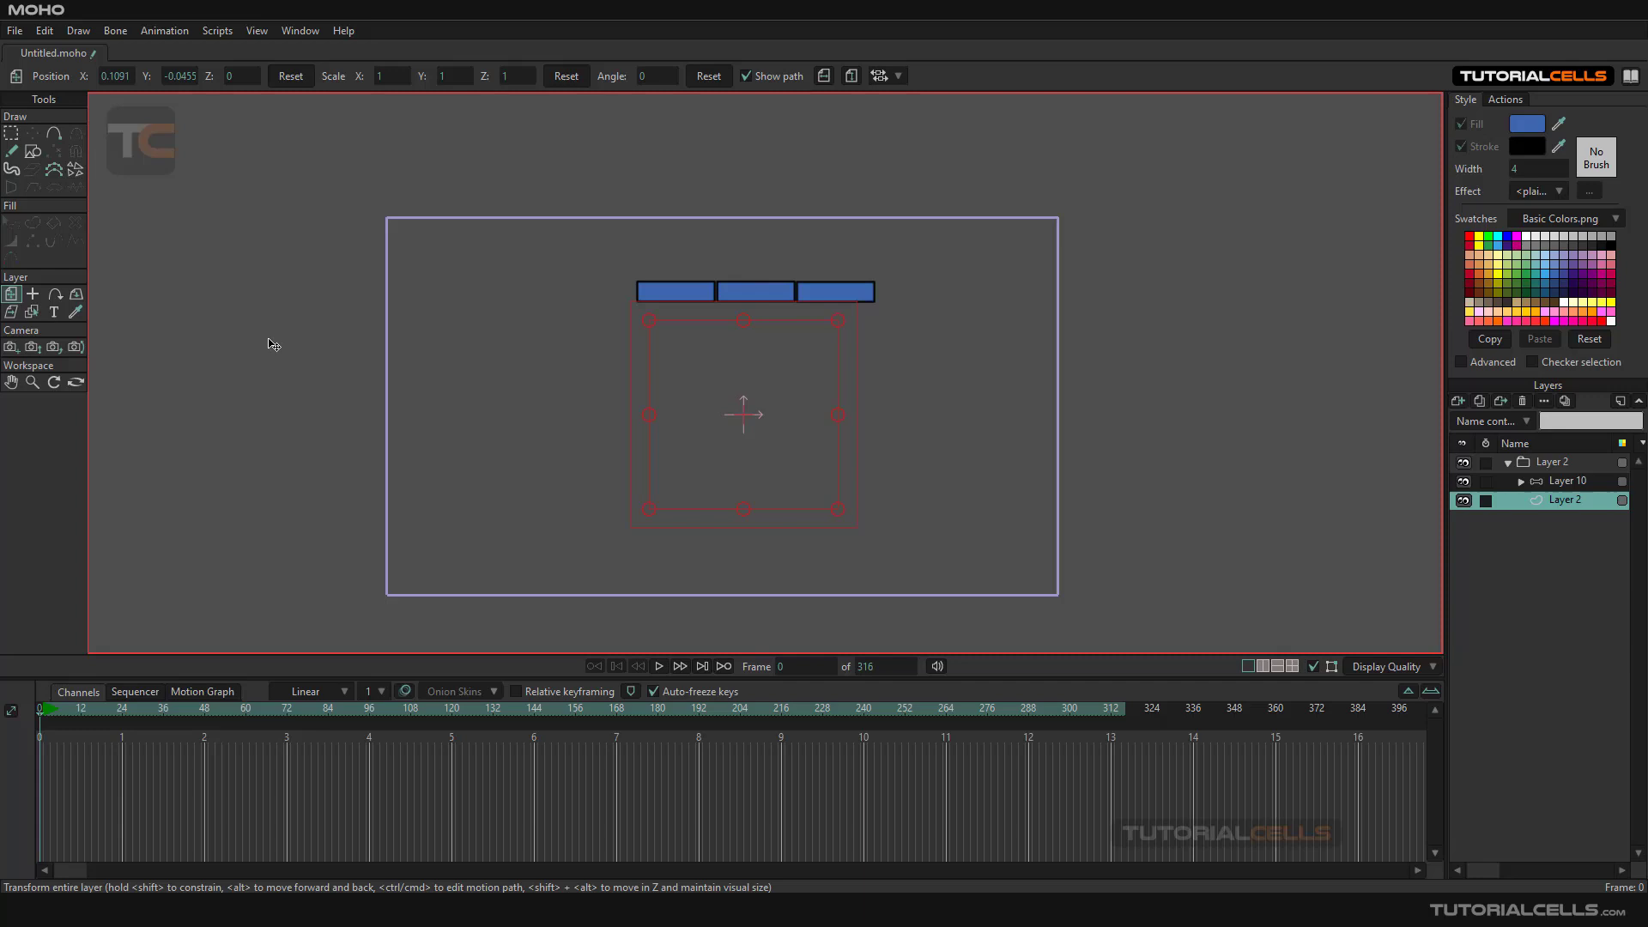
Draw a large light-blue rectangle with black outline across the lower middle of the frame
{"action": "left_click", "coordinate": [1547, 269]}
{"action": "left_click", "coordinate": [33, 151]}
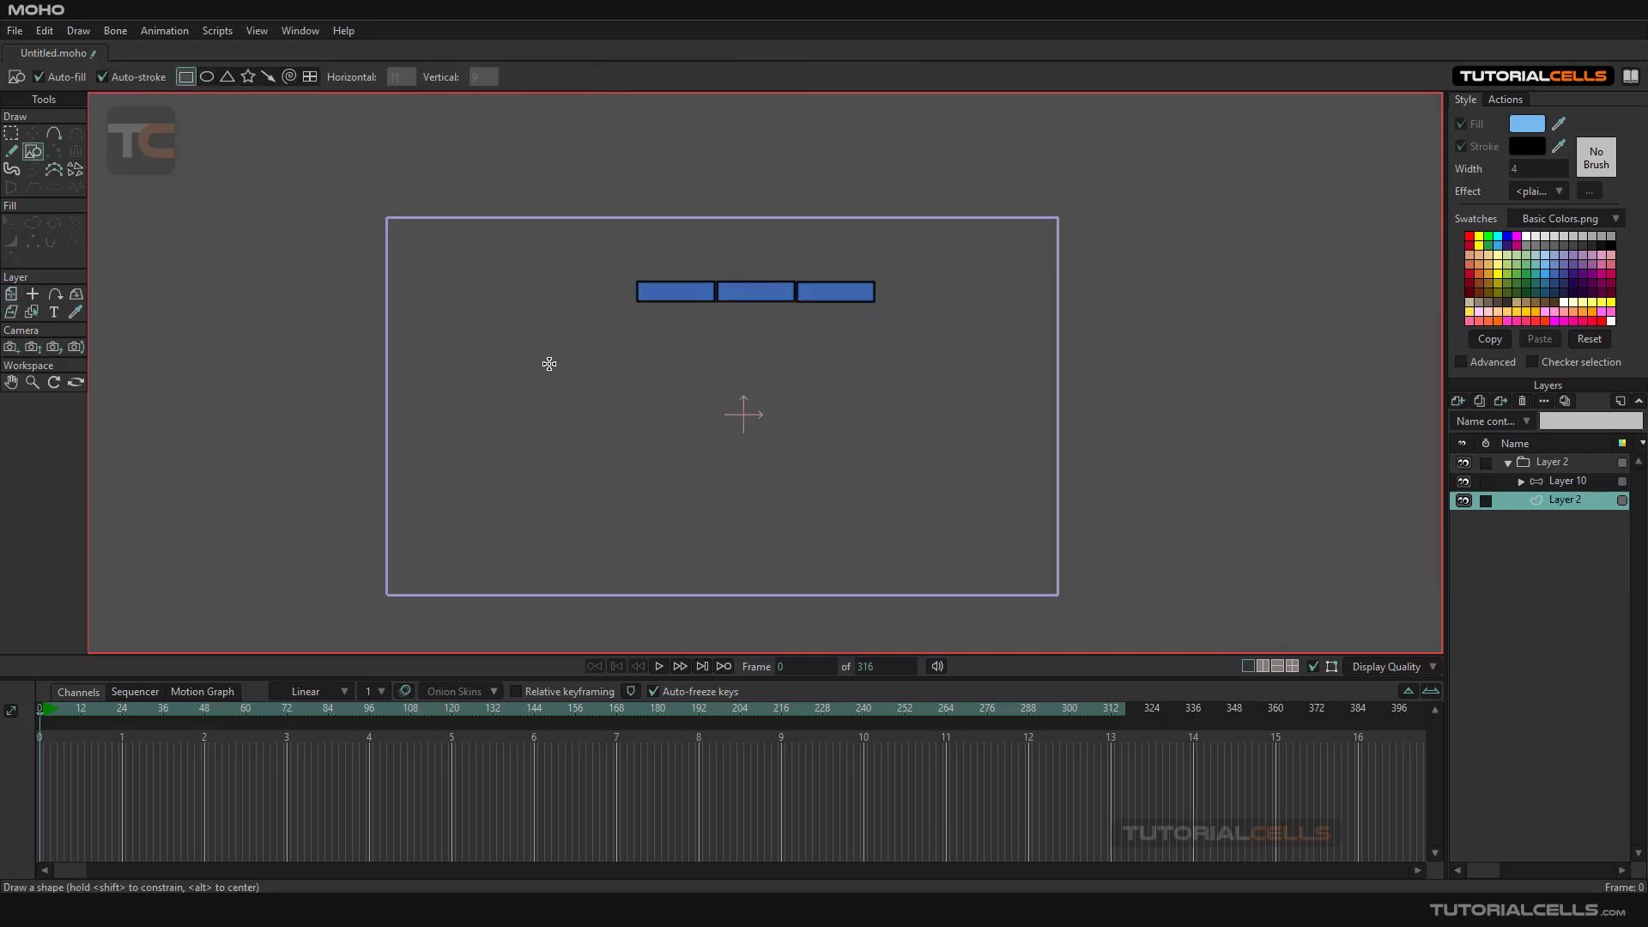
{"action": "mouse_move", "coordinate": [536, 359]}
{"action": "left_mouse_down"}
{"action": "mouse_move", "coordinate": [706, 434]}
{"action": "mouse_move", "coordinate": [962, 499]}
{"action": "mouse_move", "coordinate": [977, 546]}
{"action": "left_mouse_up"}
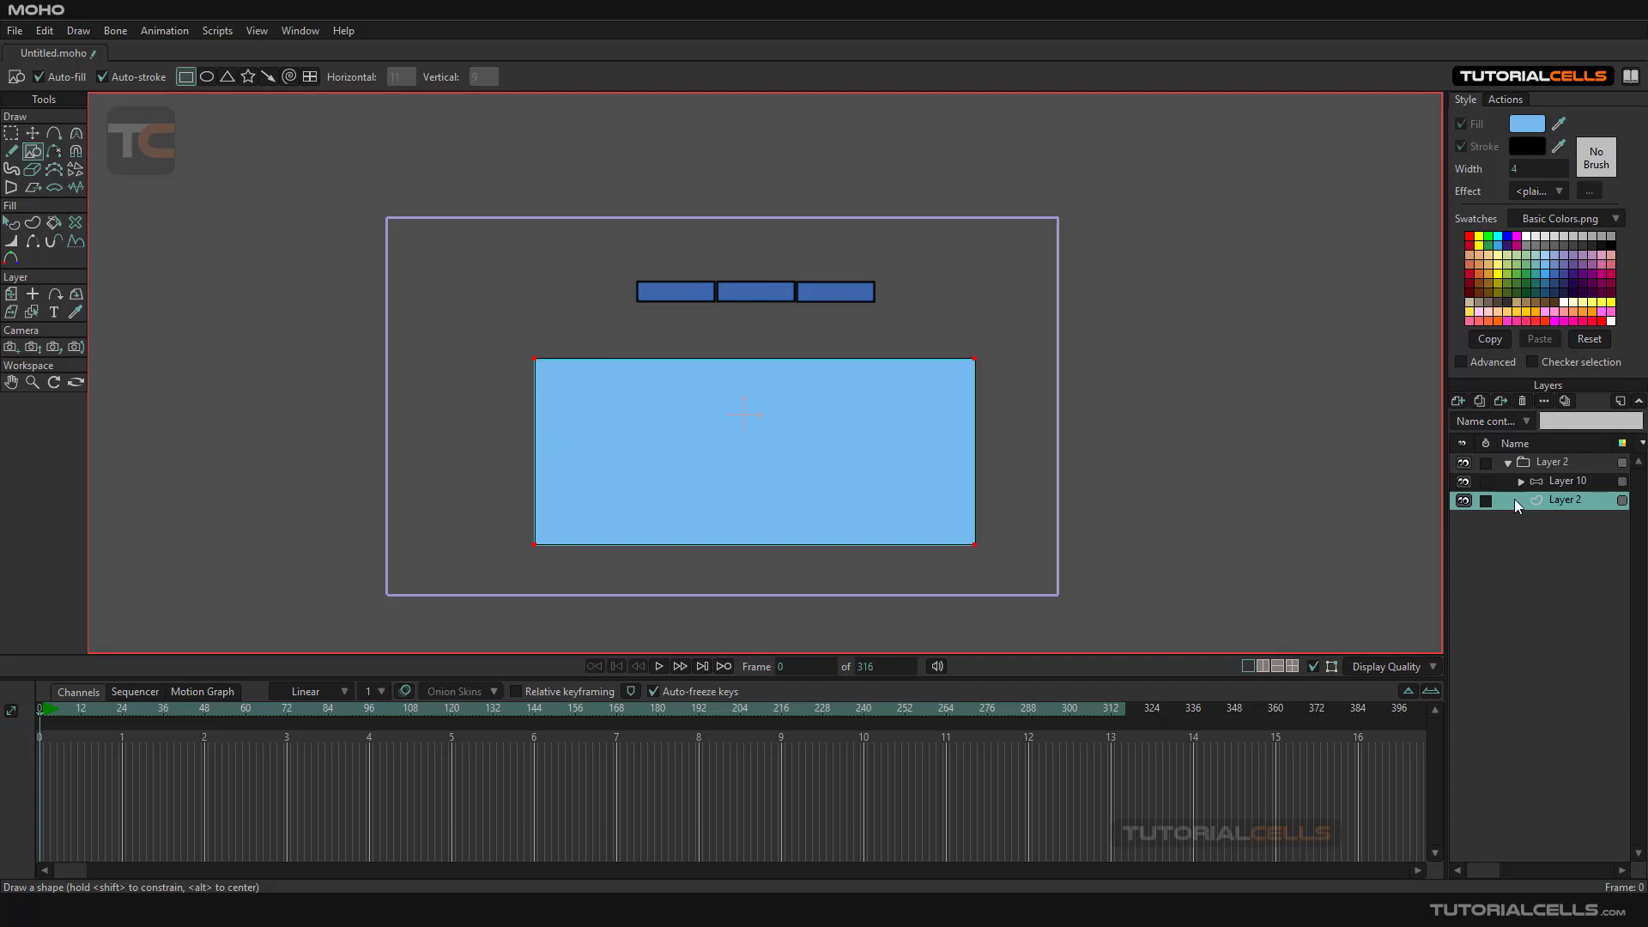
Make the rectangle's vector layer a non-moving physics object with a force field, direction 90, magnitude 4
{"action": "left_click", "coordinate": [1537, 483]}
{"action": "left_click", "coordinate": [1511, 467]}
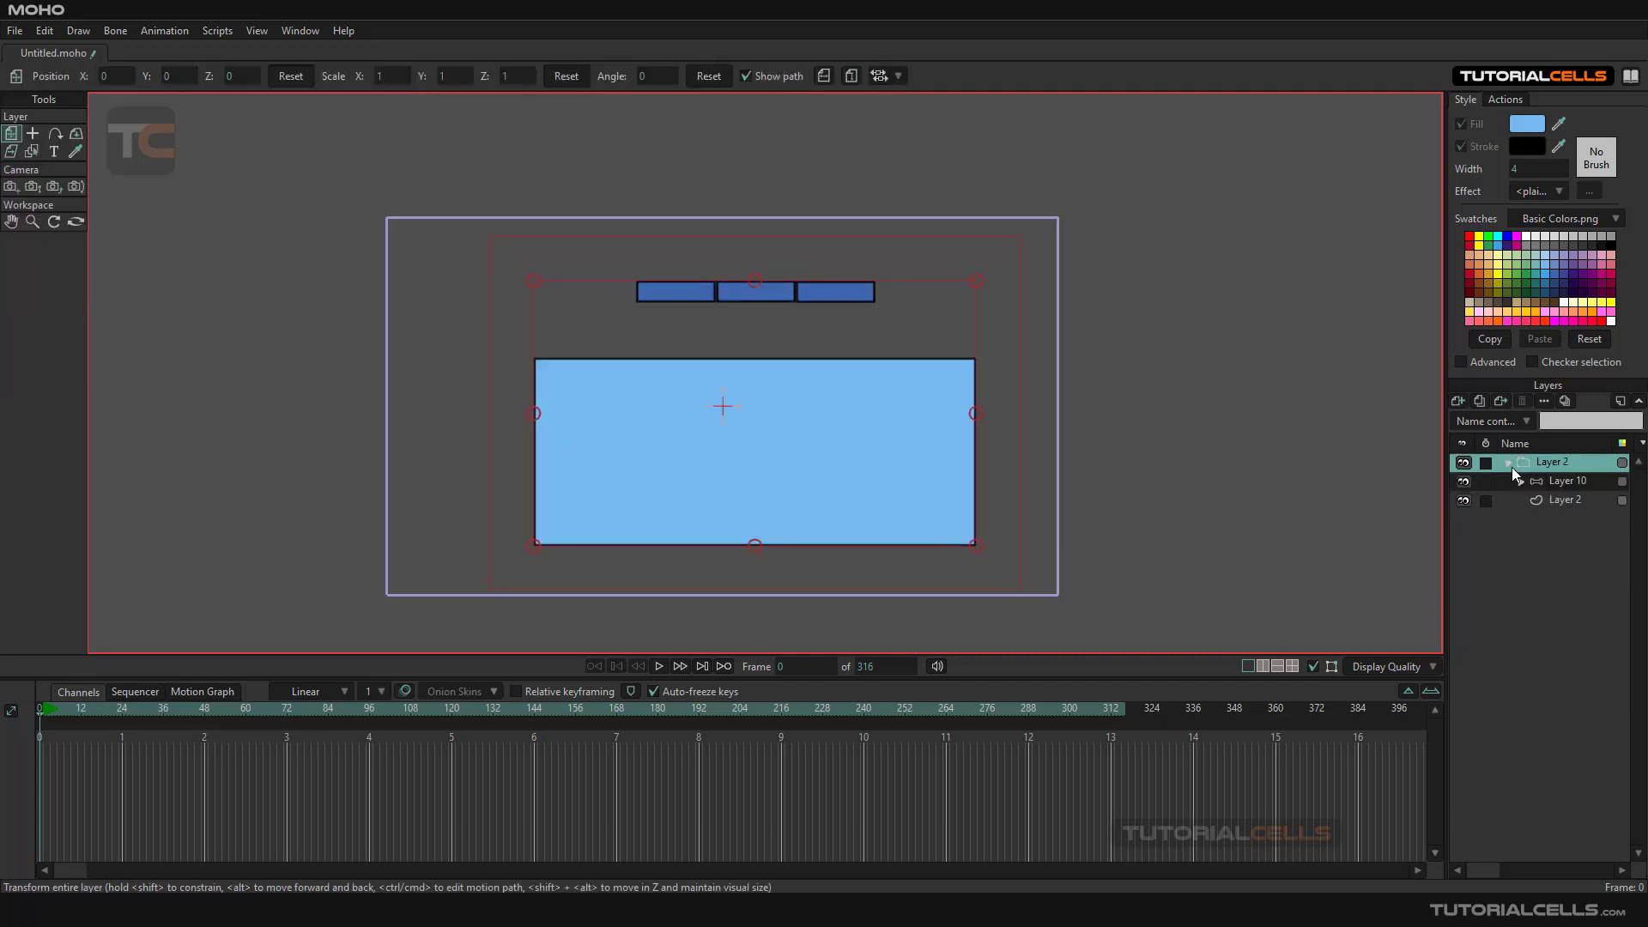
{"action": "left_click", "coordinate": [1542, 503]}
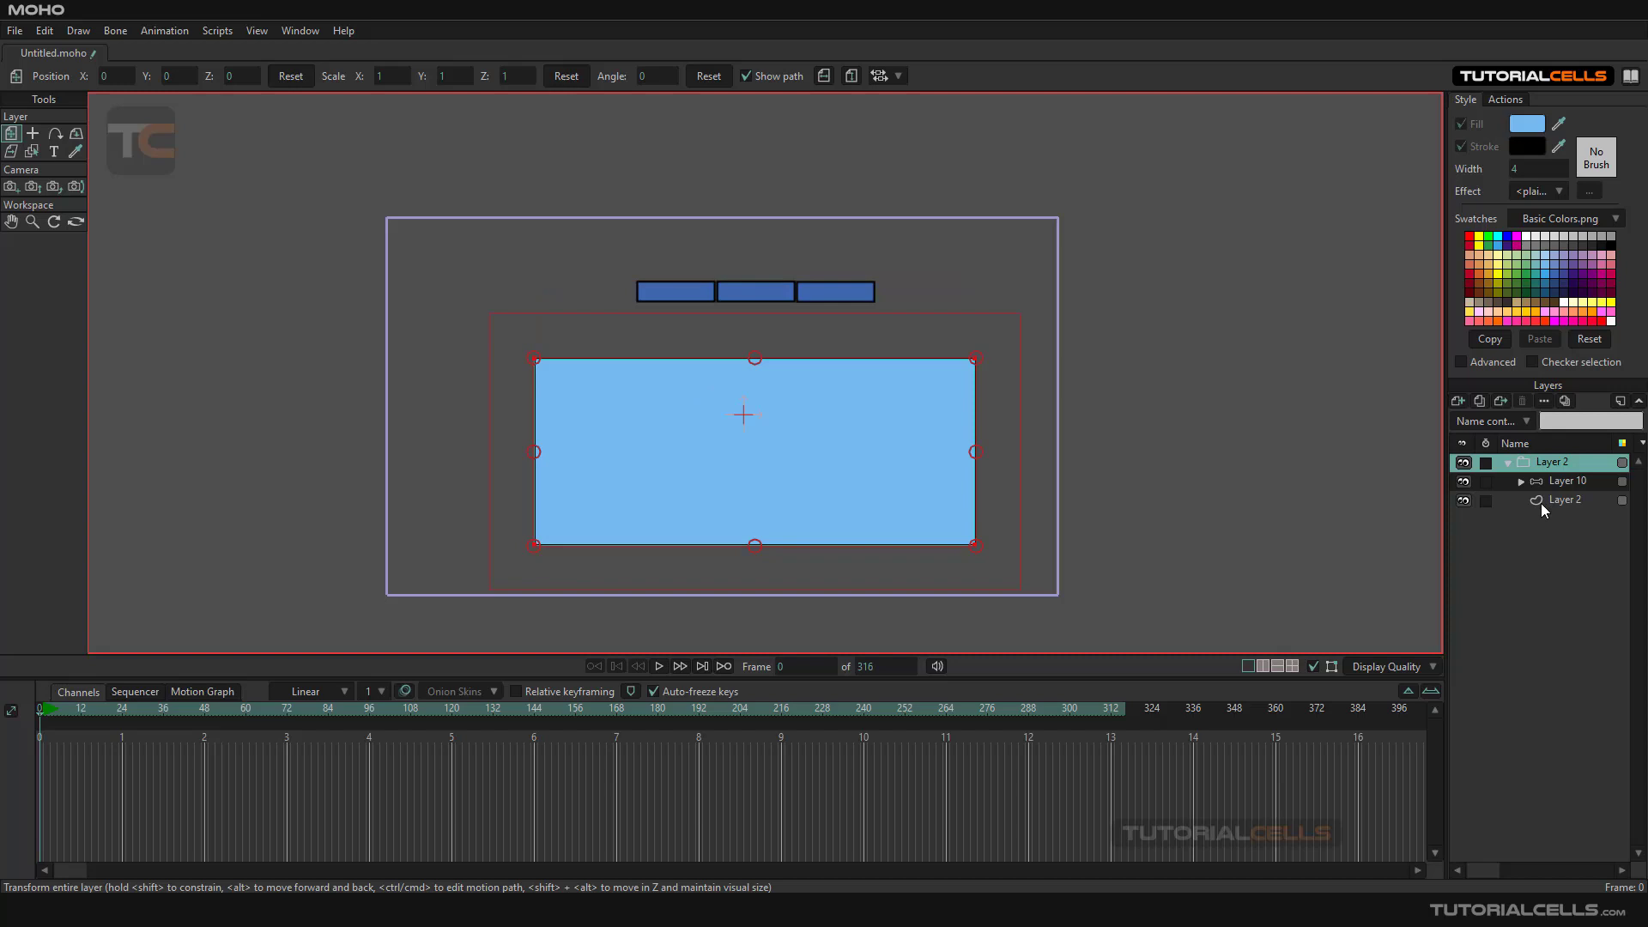
{"action": "double_click", "coordinate": [1541, 503]}
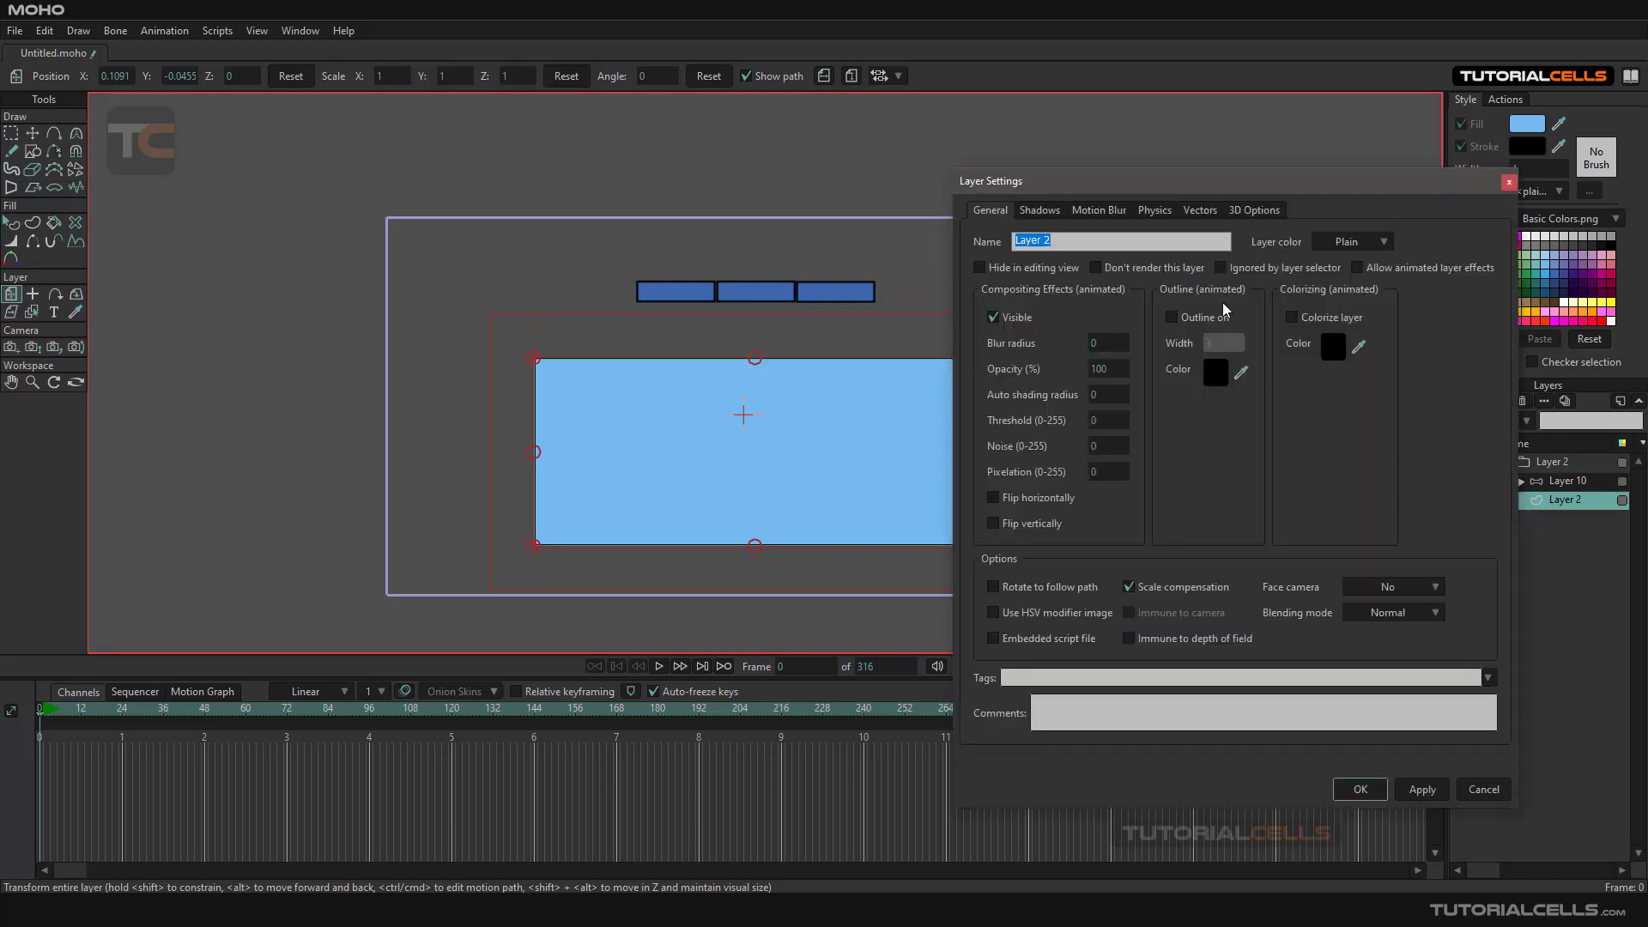
{"action": "left_click", "coordinate": [1159, 213]}
{"action": "left_click", "coordinate": [1150, 302]}
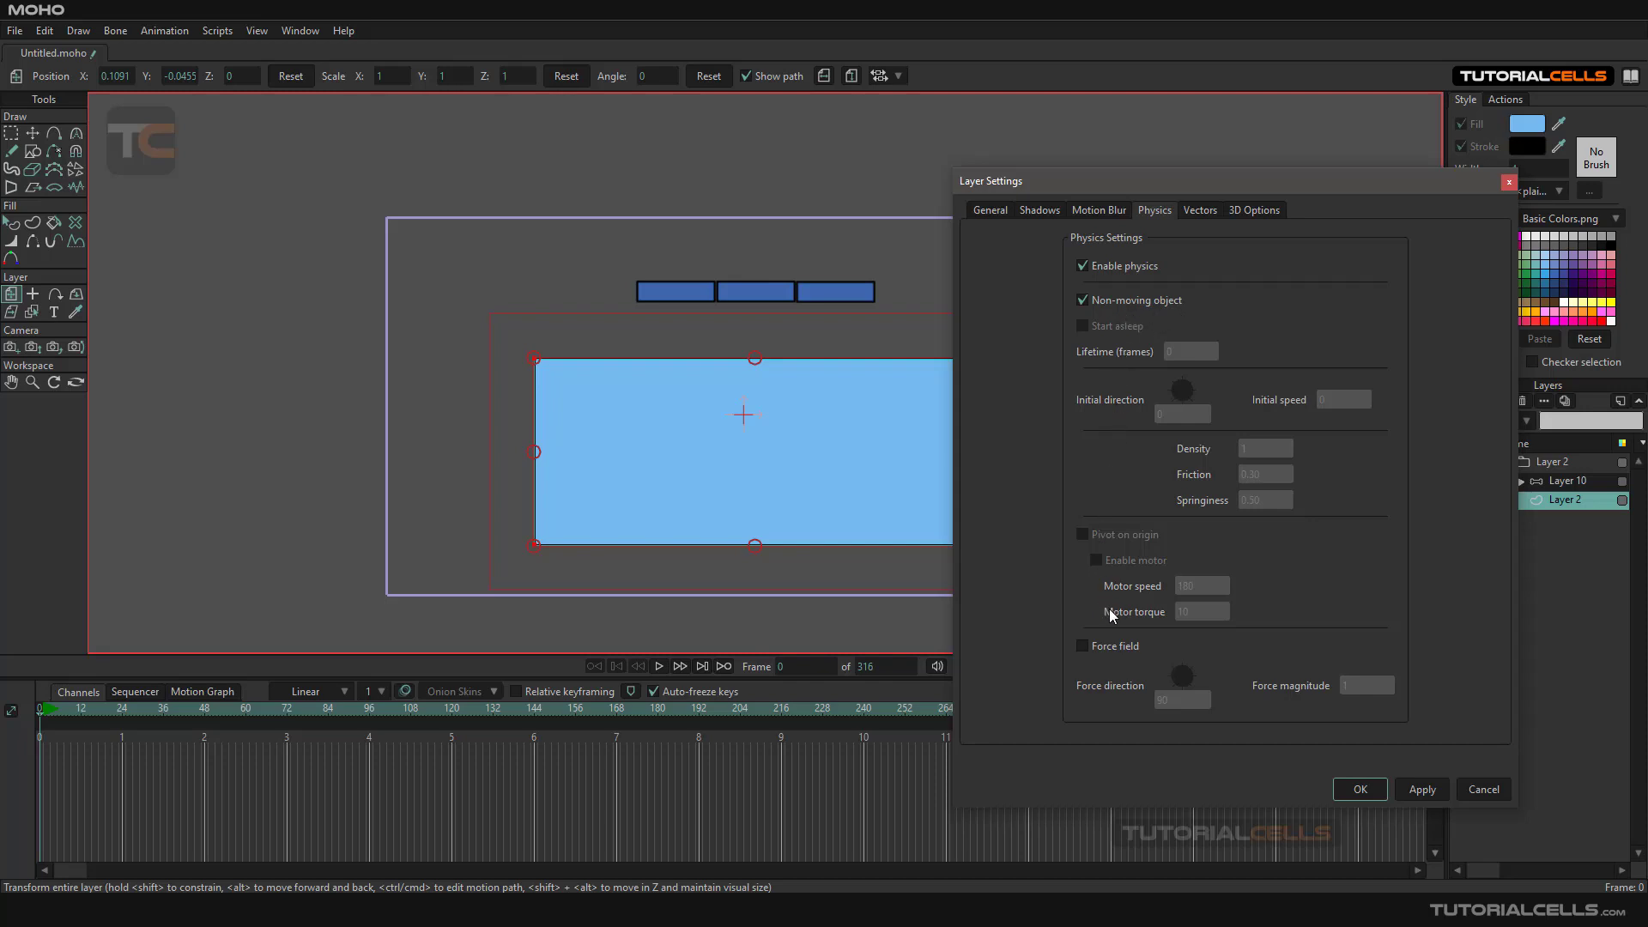
{"action": "left_click", "coordinate": [1112, 648]}
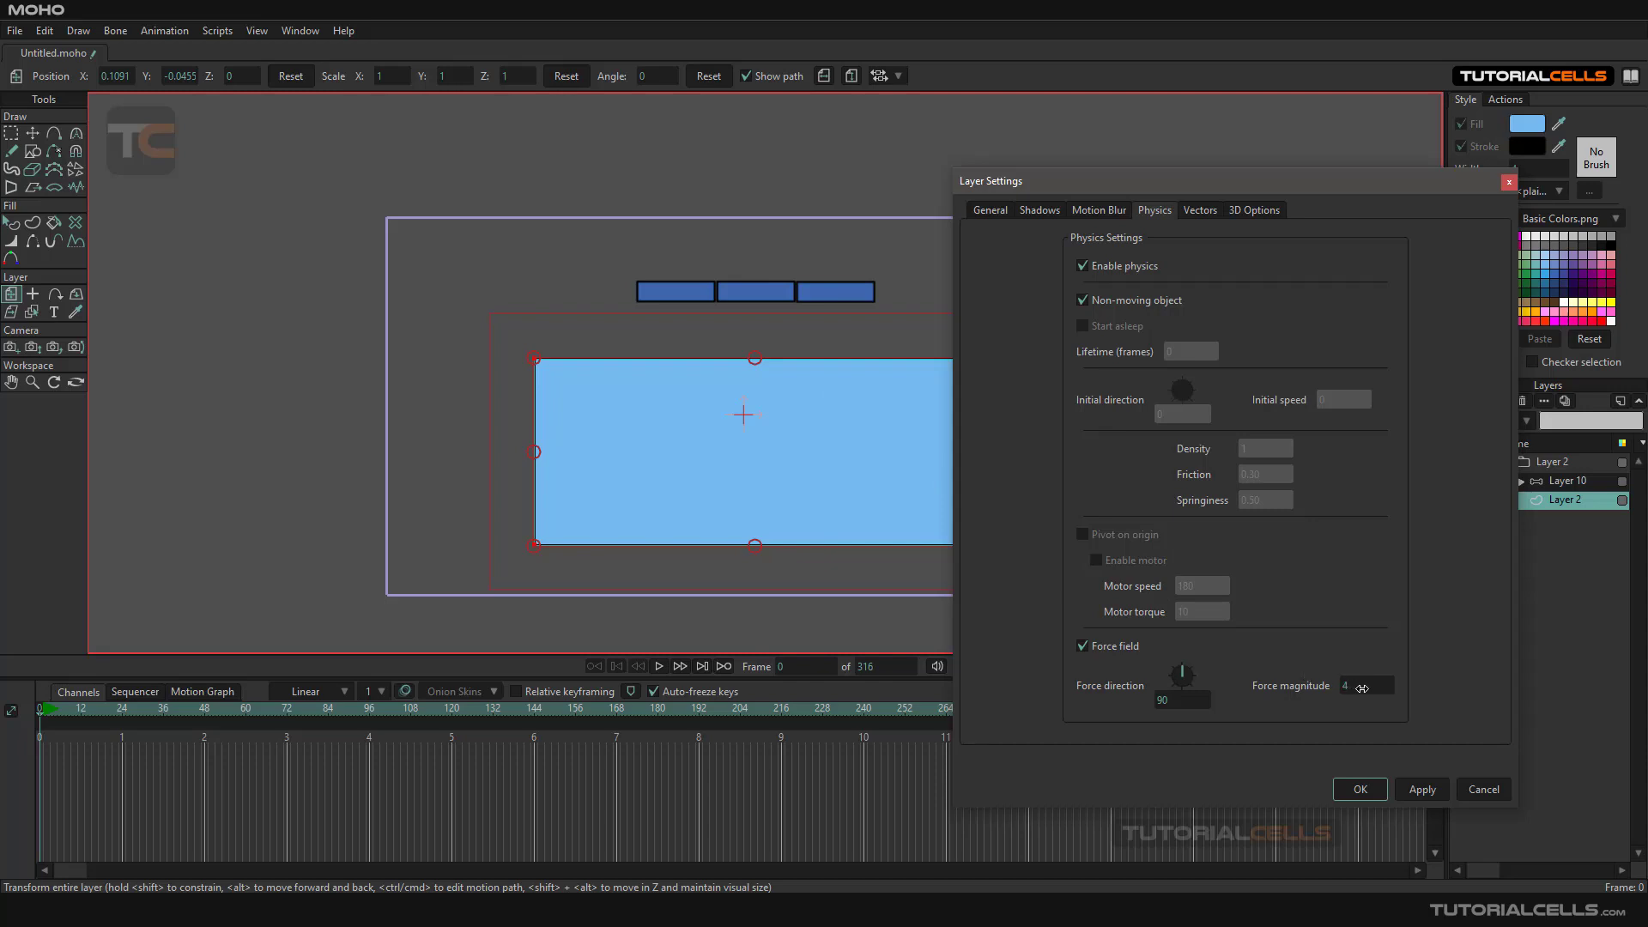
Apply the force field settings and play the animation to watch the bone chain bounce in the rectangle
{"action": "left_click", "coordinate": [1363, 787]}
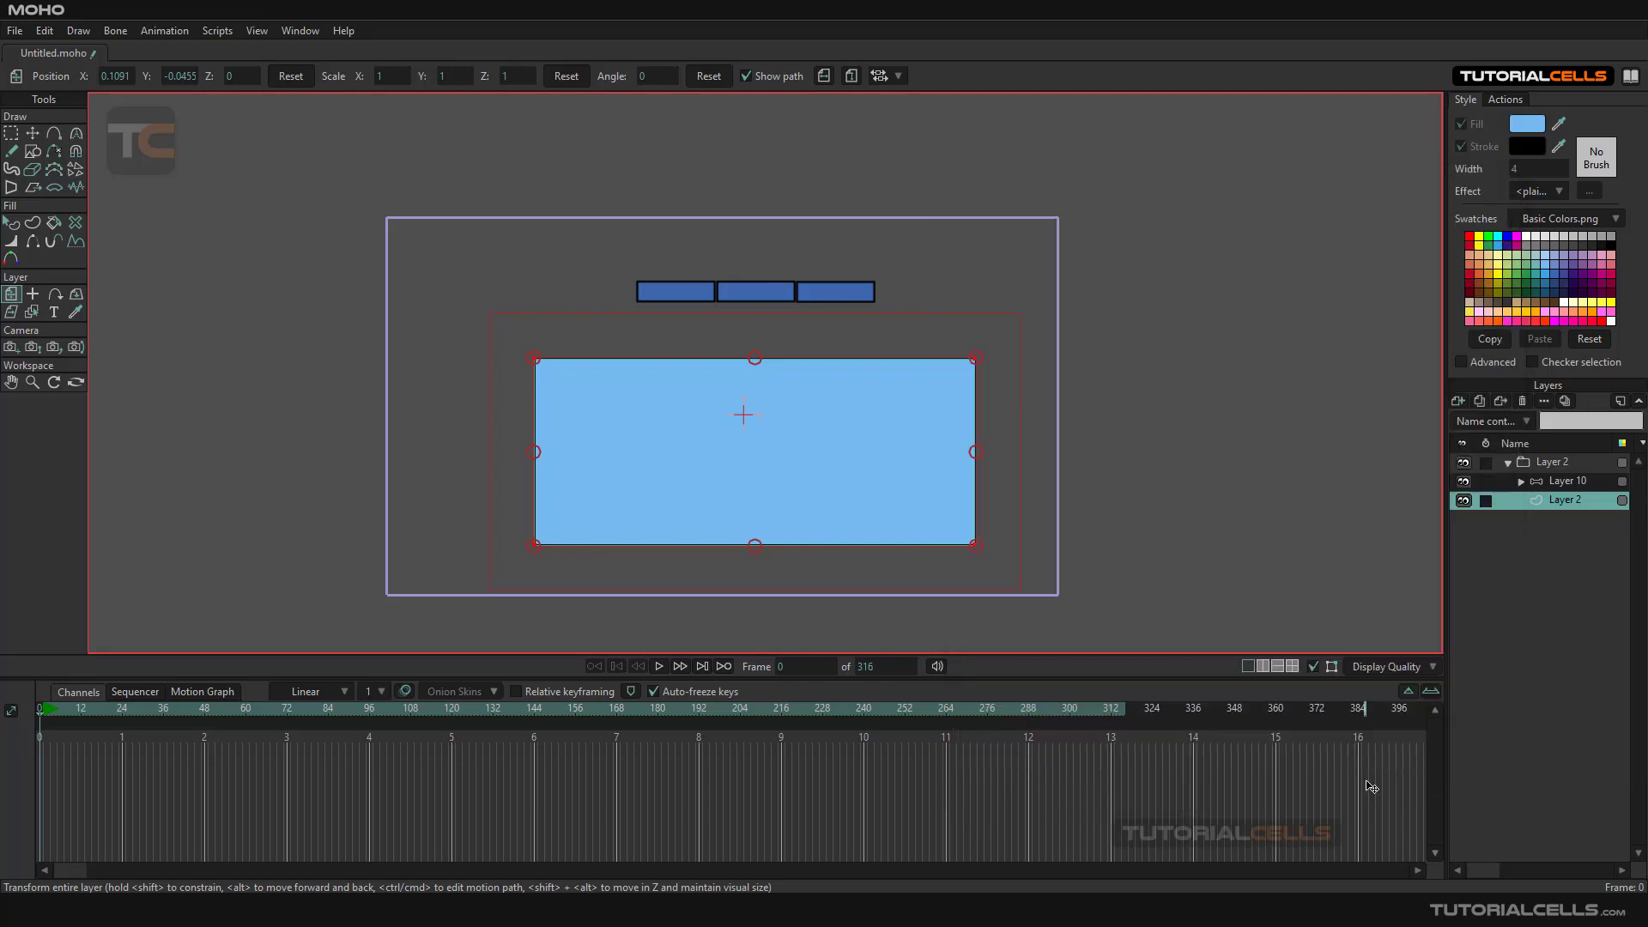
{"action": "left_click", "coordinate": [661, 666]}
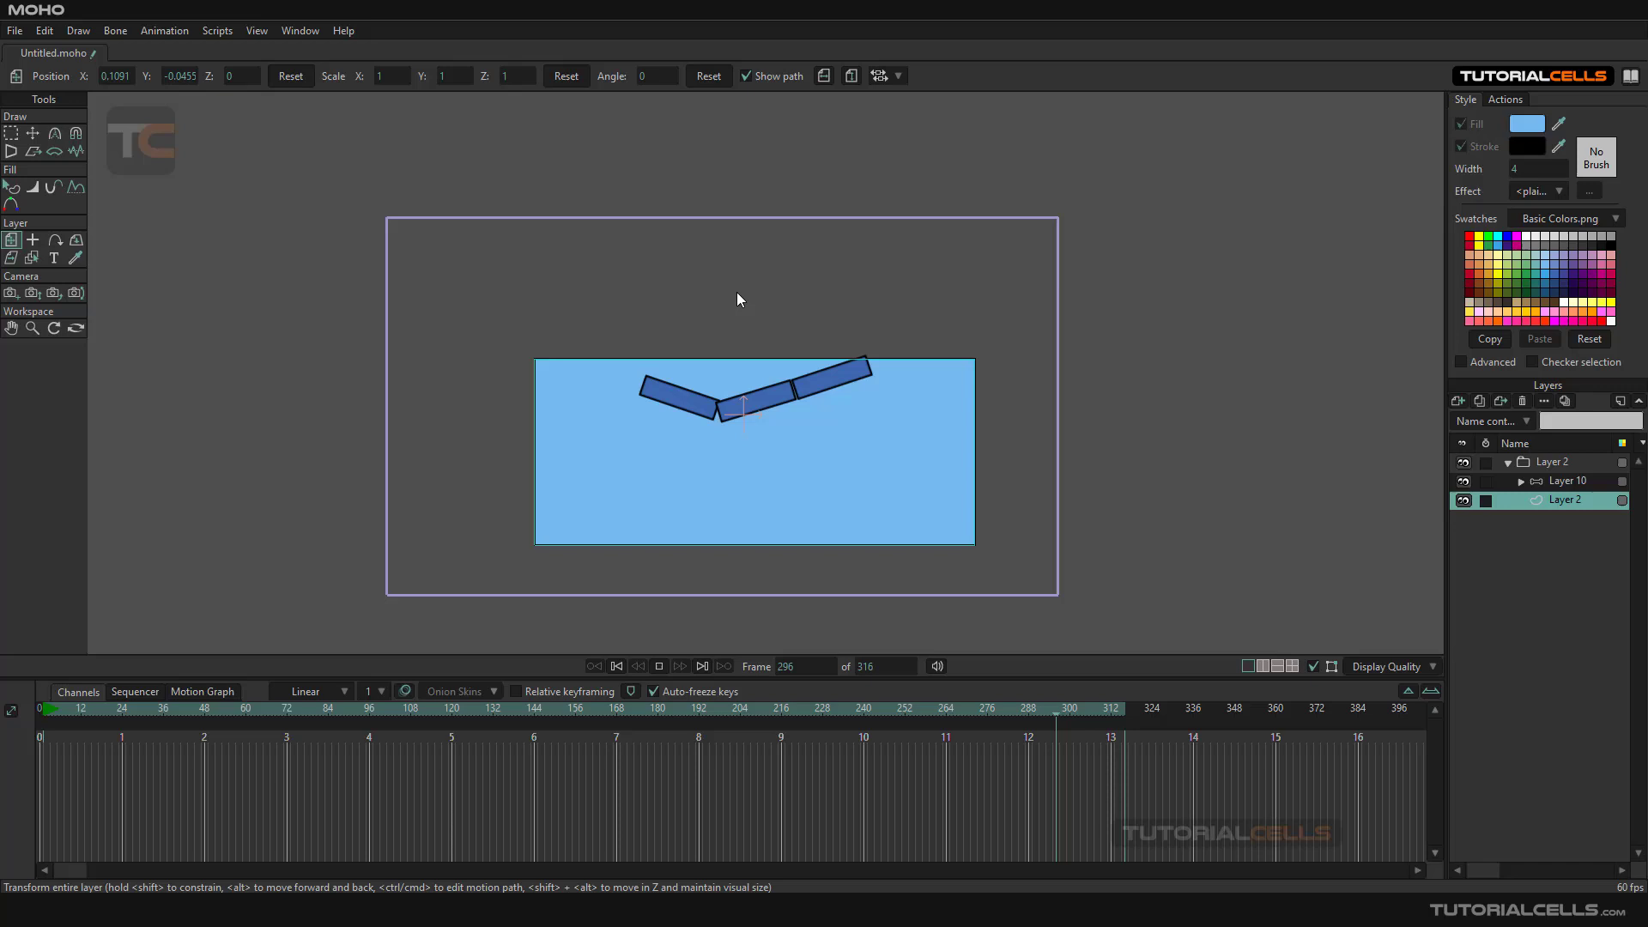
Reopen the rectangle layer's physics settings to check force direction 90 and magnitude 4.50
{"action": "double_click", "coordinate": [1538, 503]}
{"action": "left_click", "coordinate": [1154, 212]}
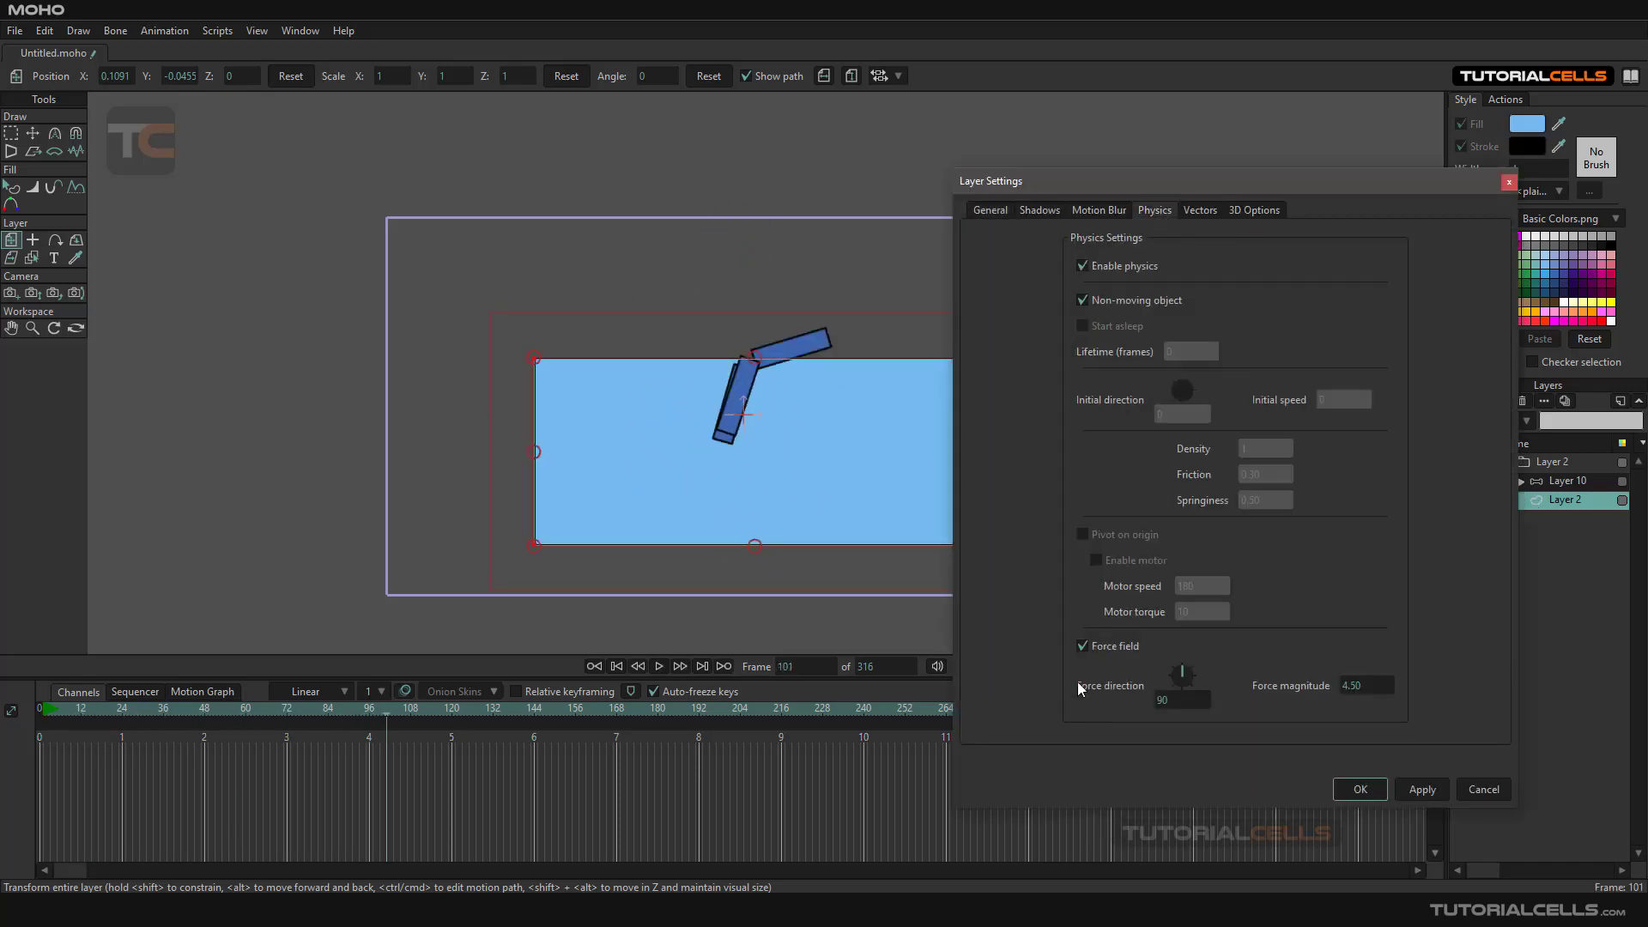